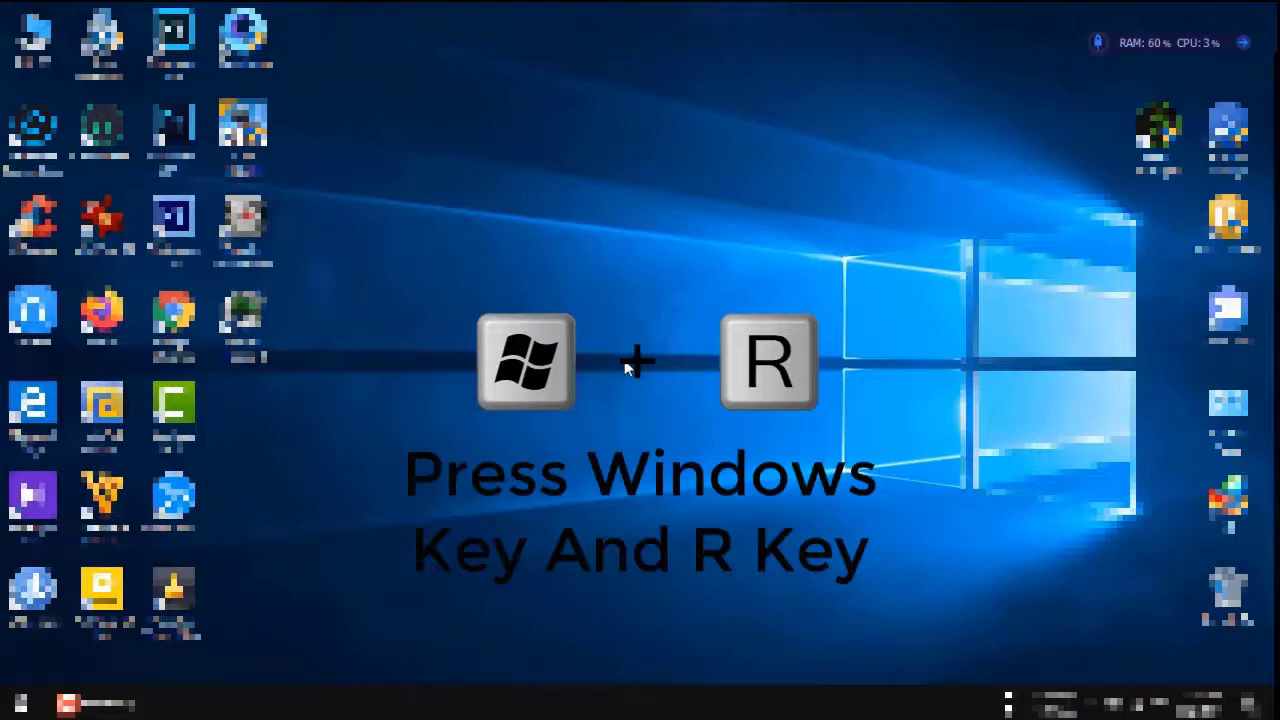
Open the Registry Editor by running the regedit command
key(super+r)
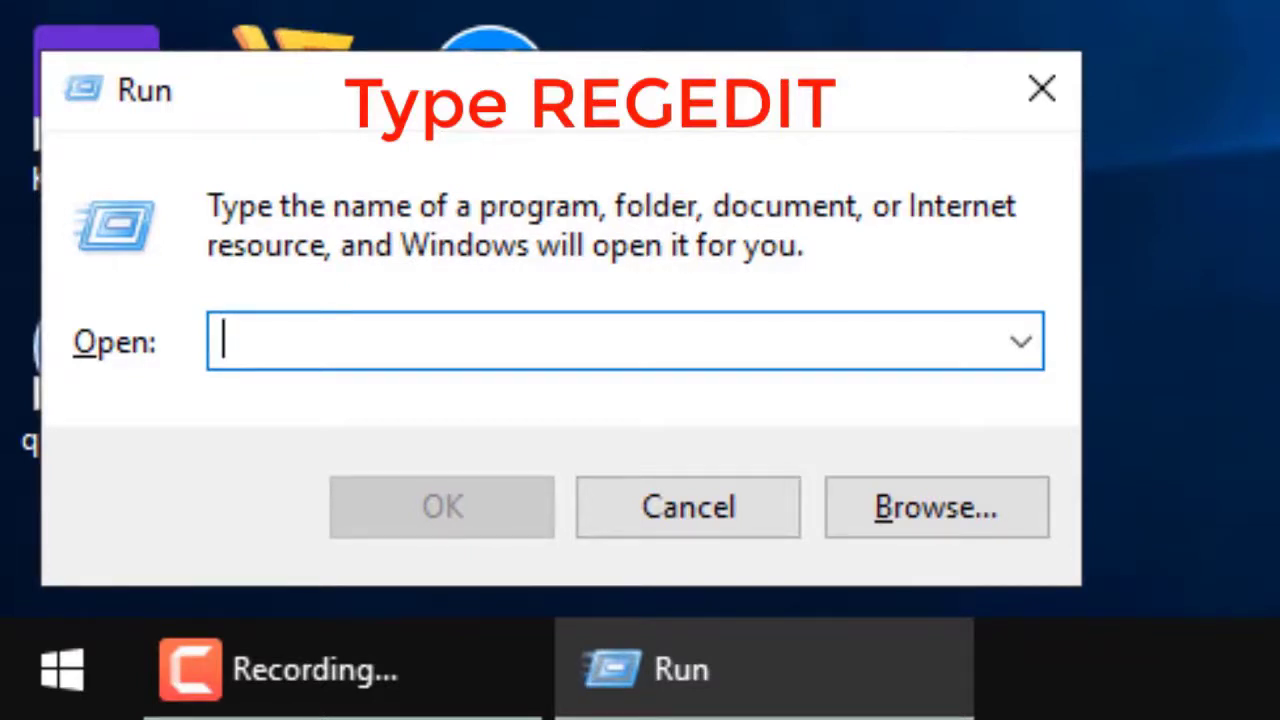
text(regedit)
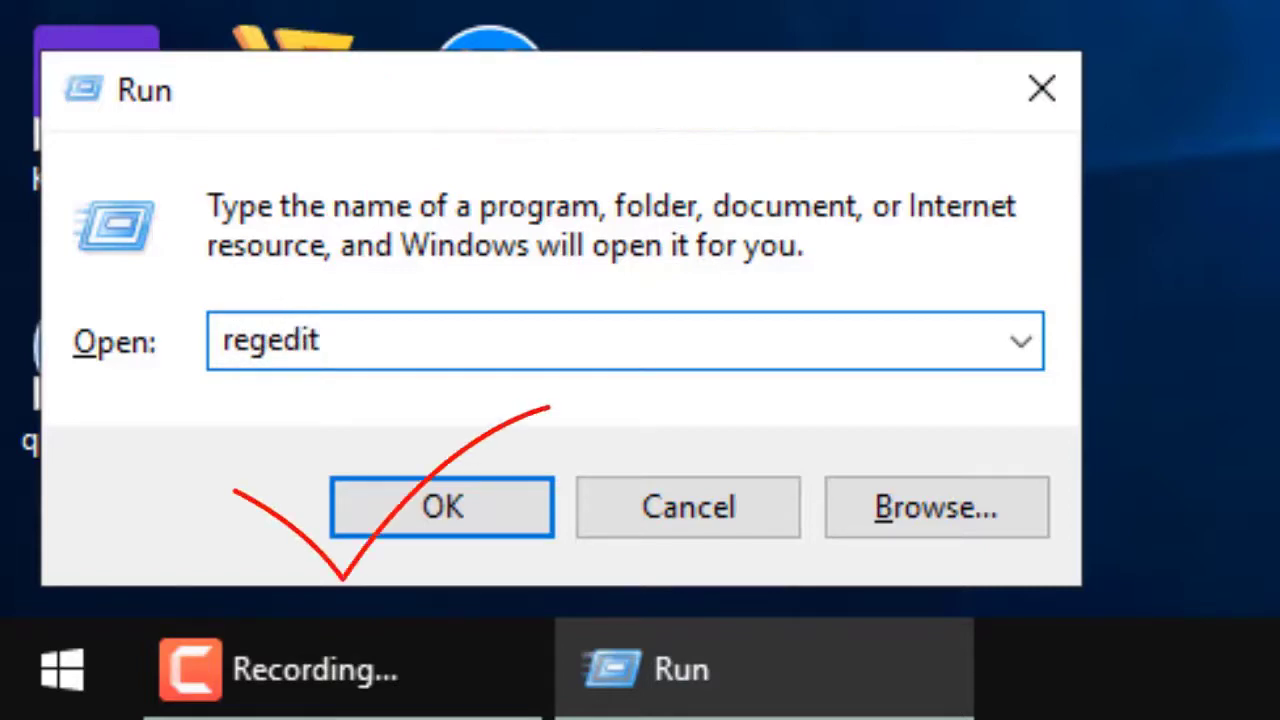
key(Return)
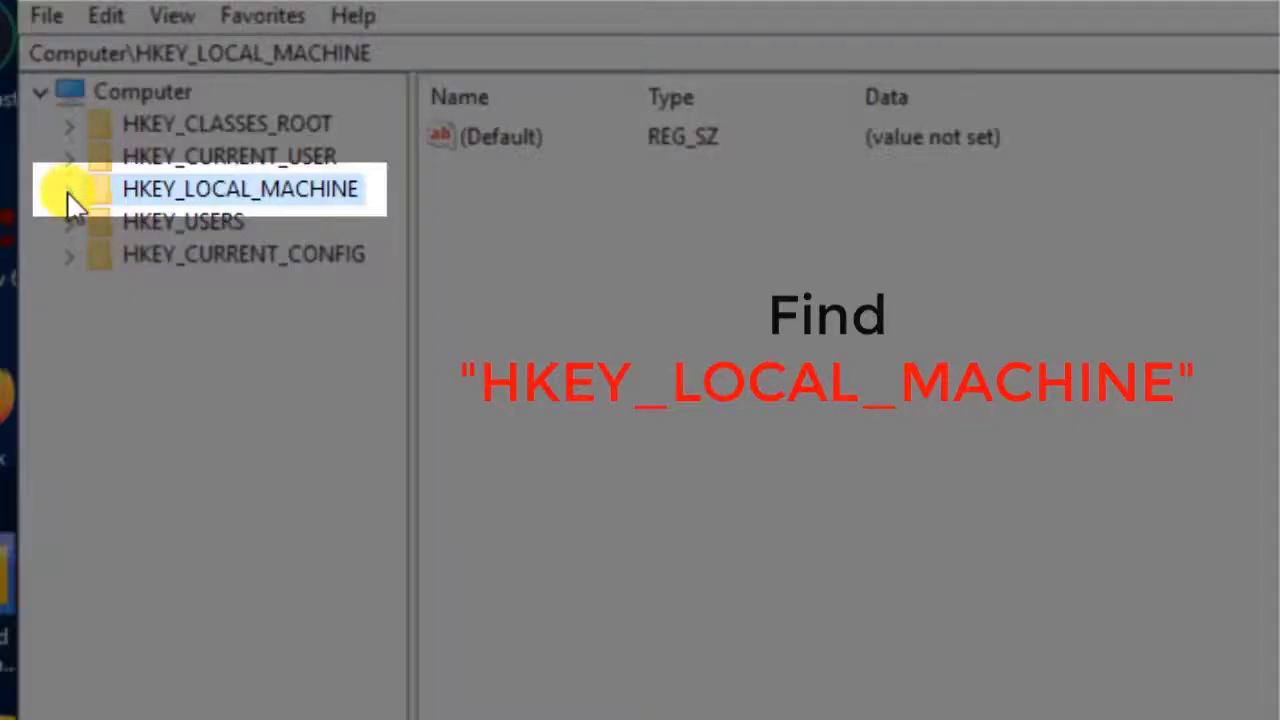
Expand HKEY_LOCAL_MACHINE\SOFTWARE\Policies\Microsoft in the registry tree and select the Microsoft key
click(70, 191)
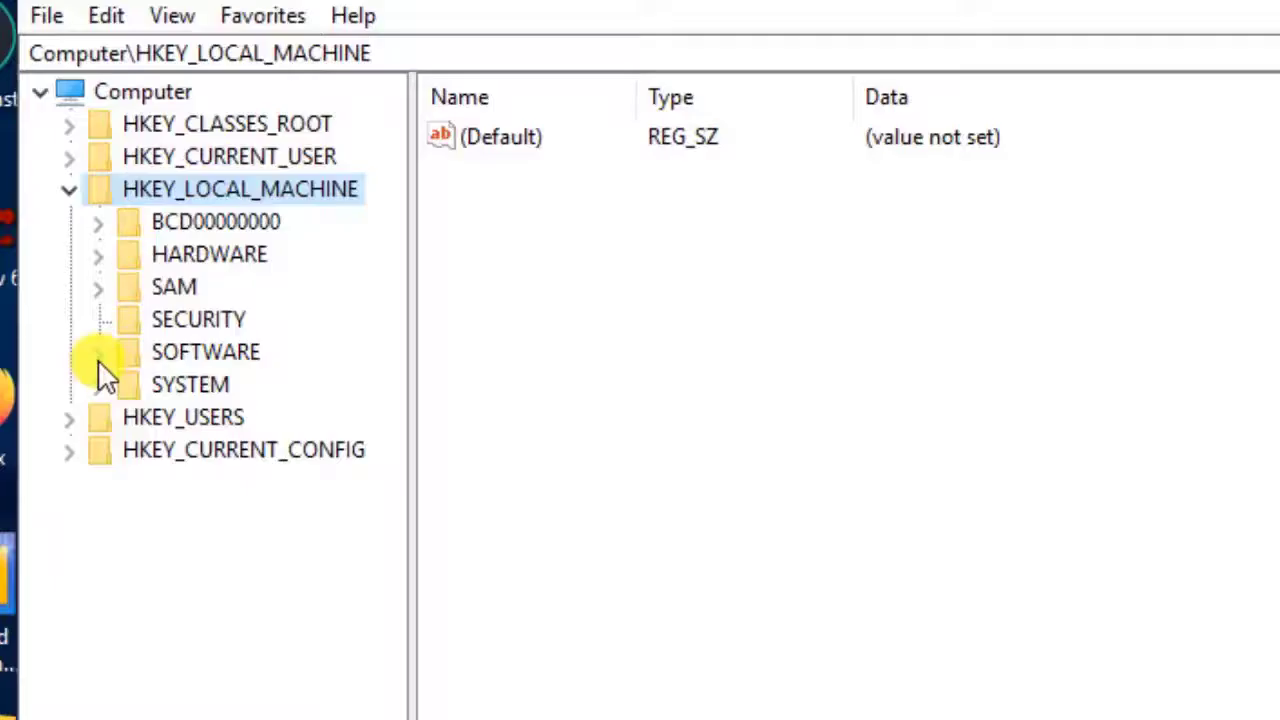
click(98, 358)
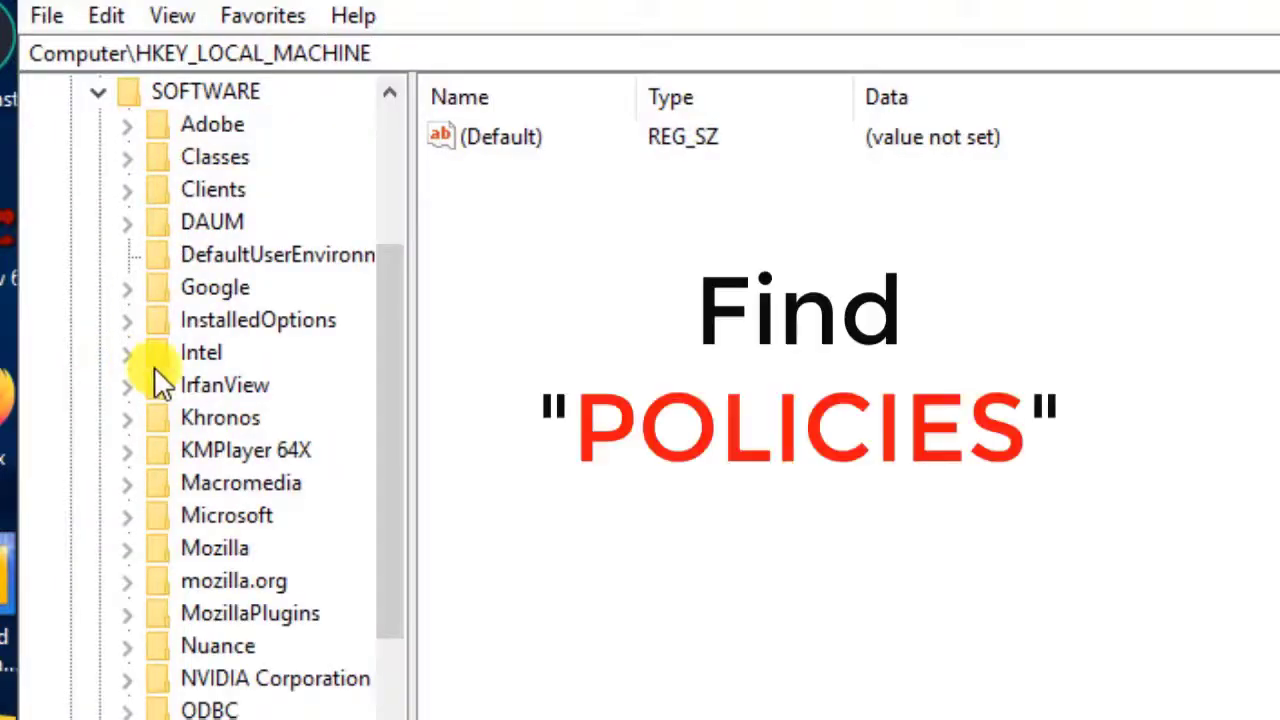
scroll(157, 371, down, 3)
scroll(155, 370, down, 1)
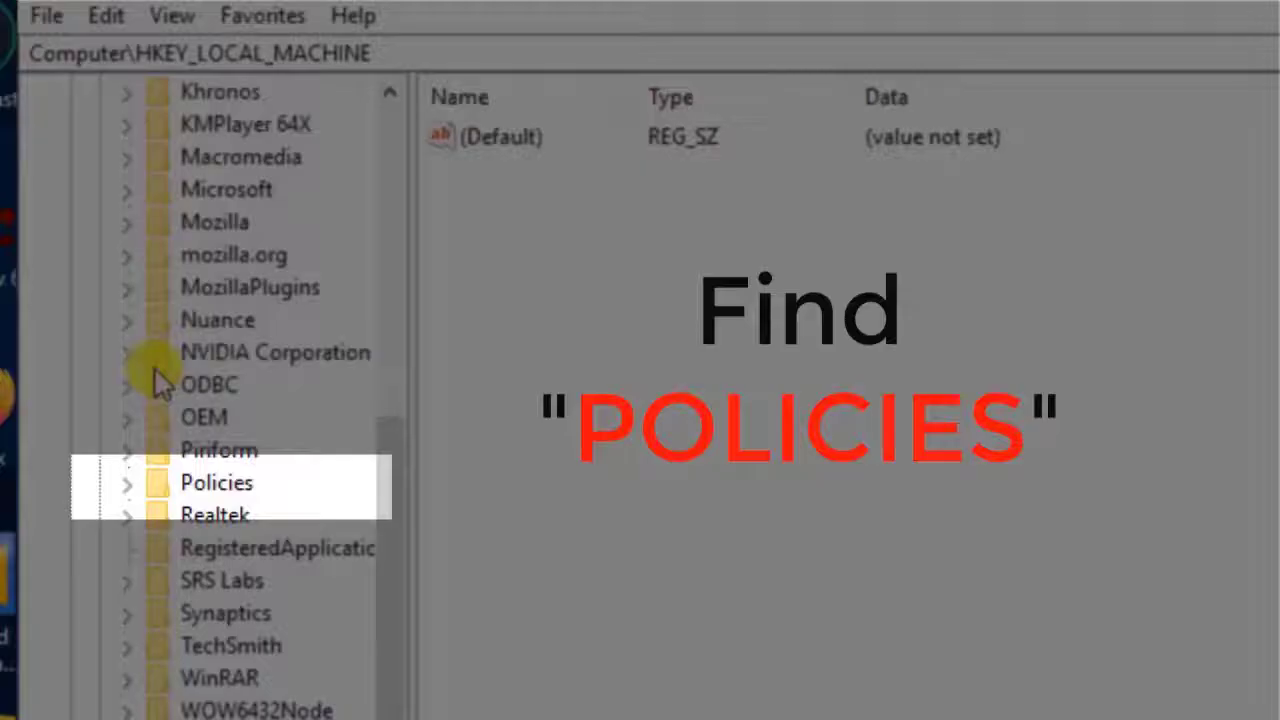
click(128, 484)
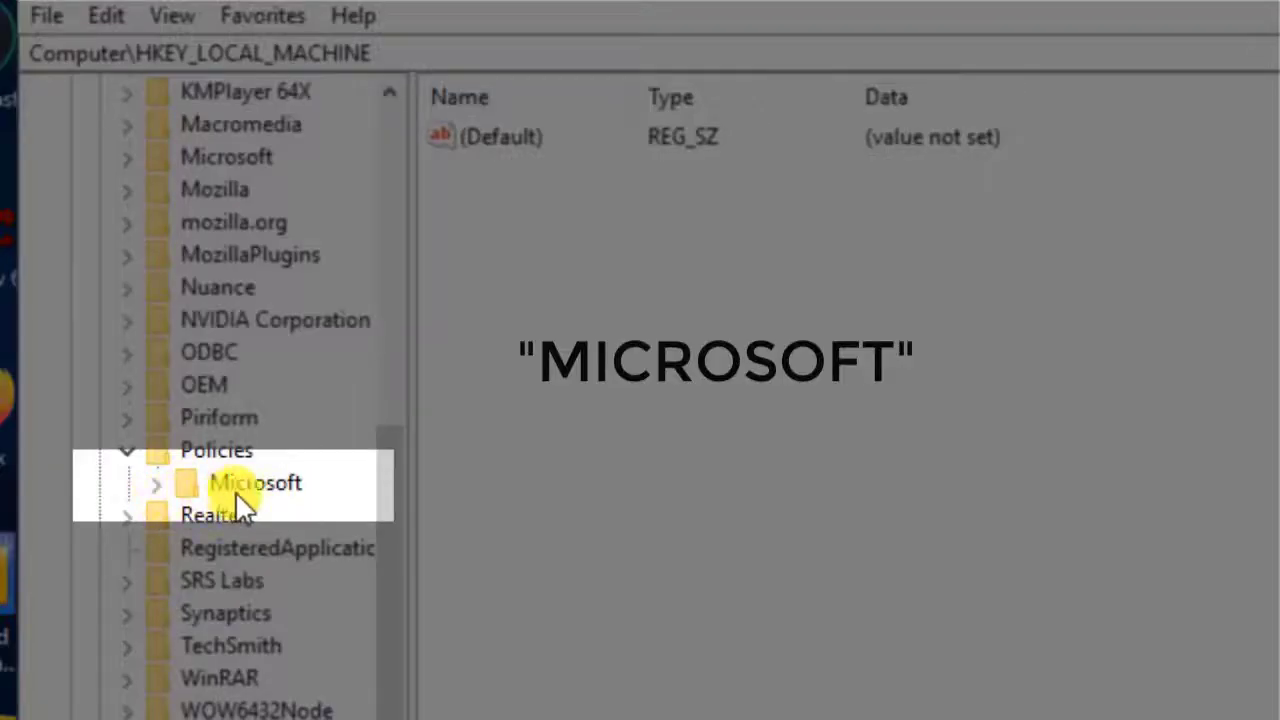
click(163, 490)
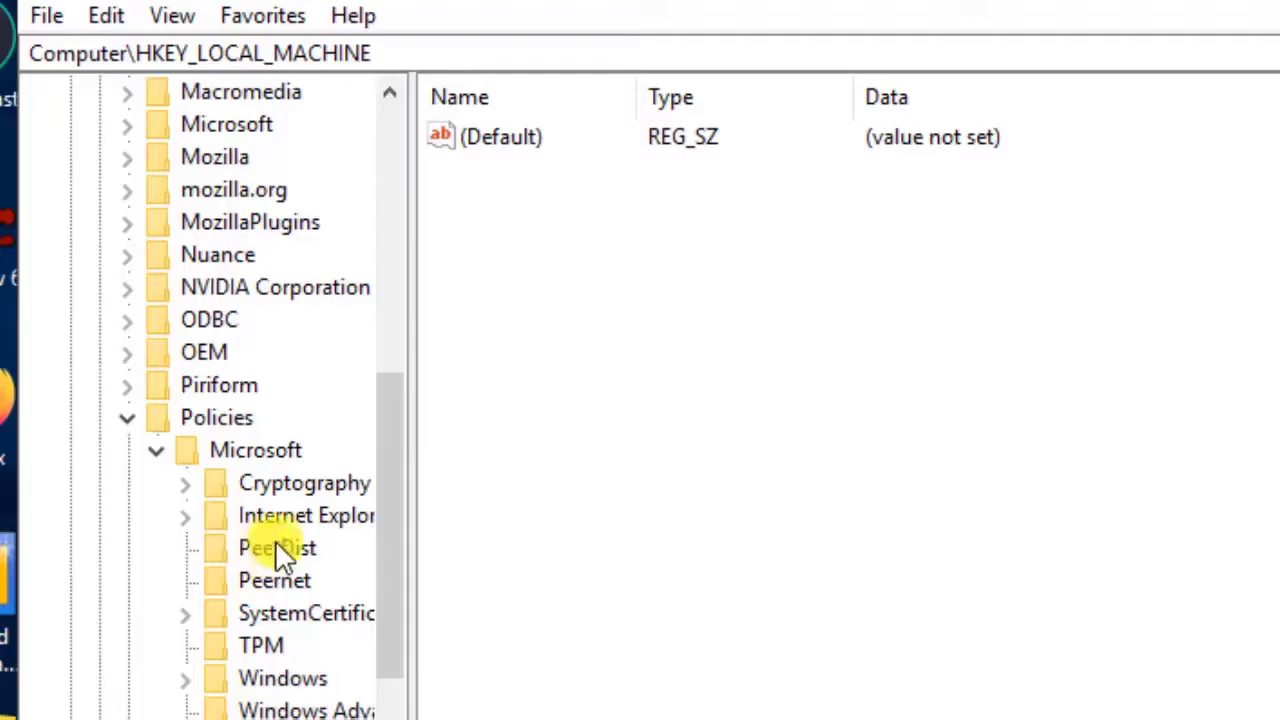
click(273, 450)
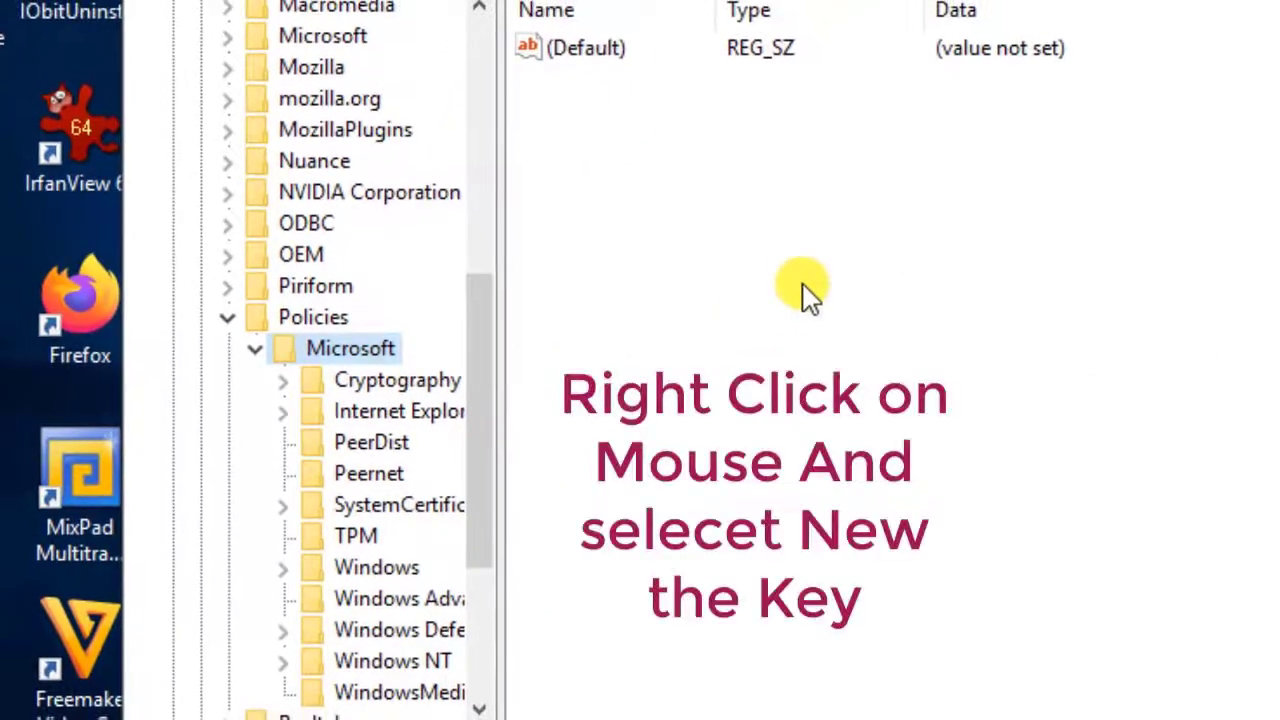
Create a new key named Windows Search under the Policies\Microsoft key
right_click(1183, 243)
right_click(772, 314)
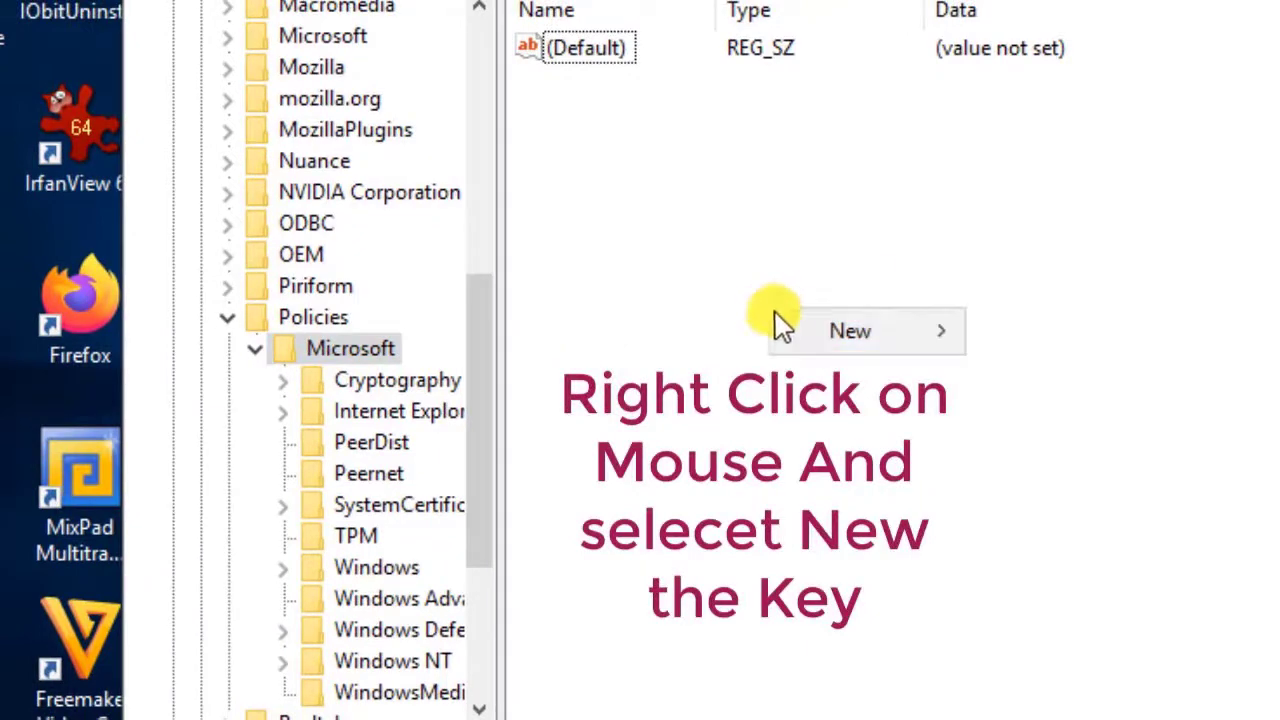
mouse_move(810, 340)
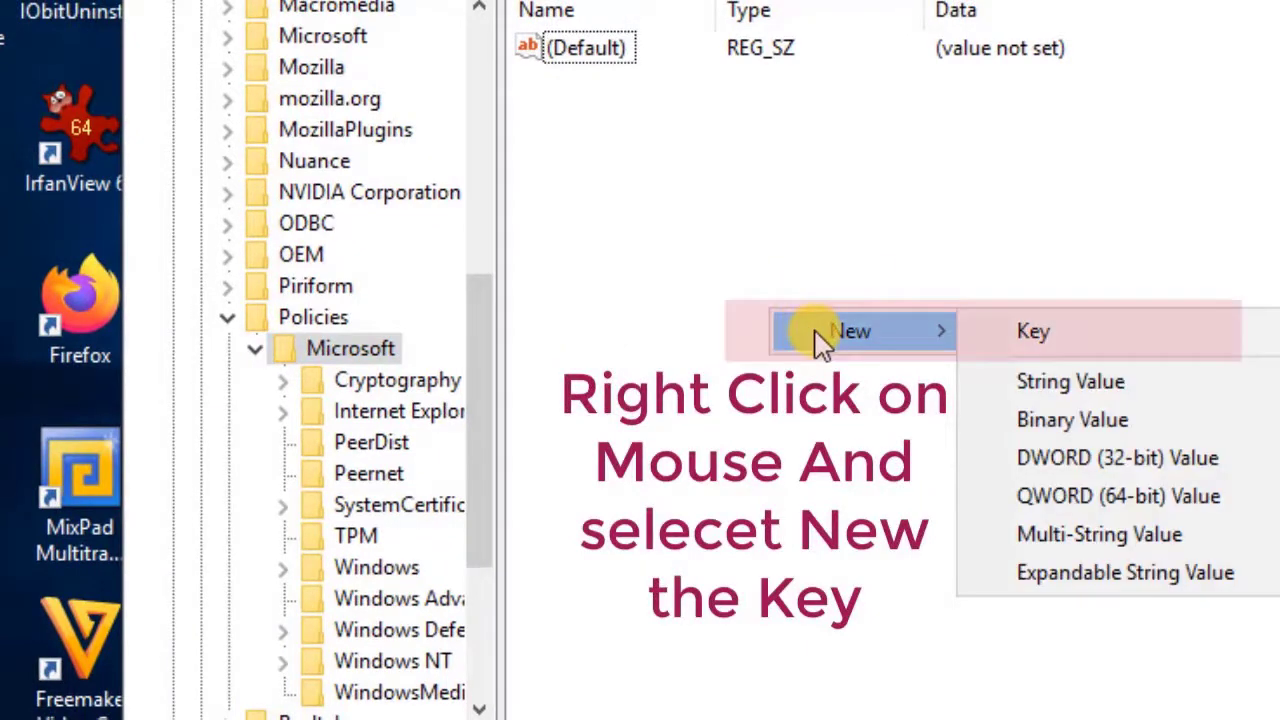
click(1020, 330)
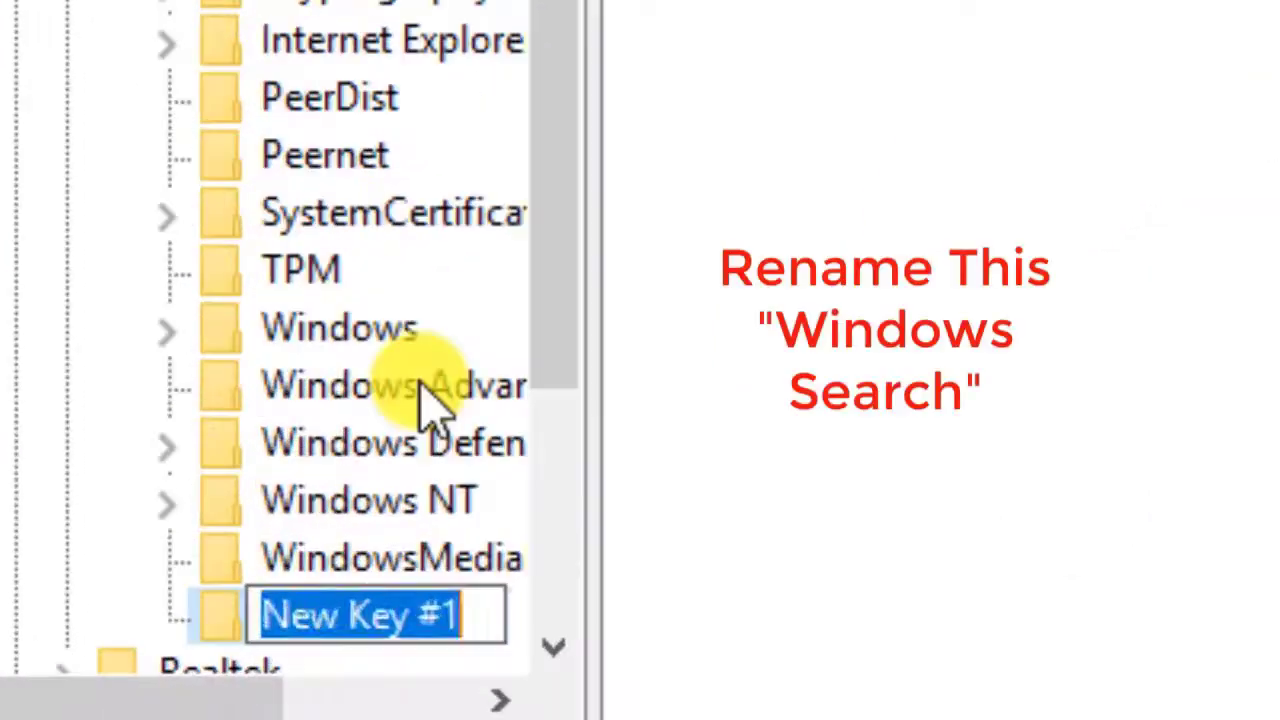
text(Wi)
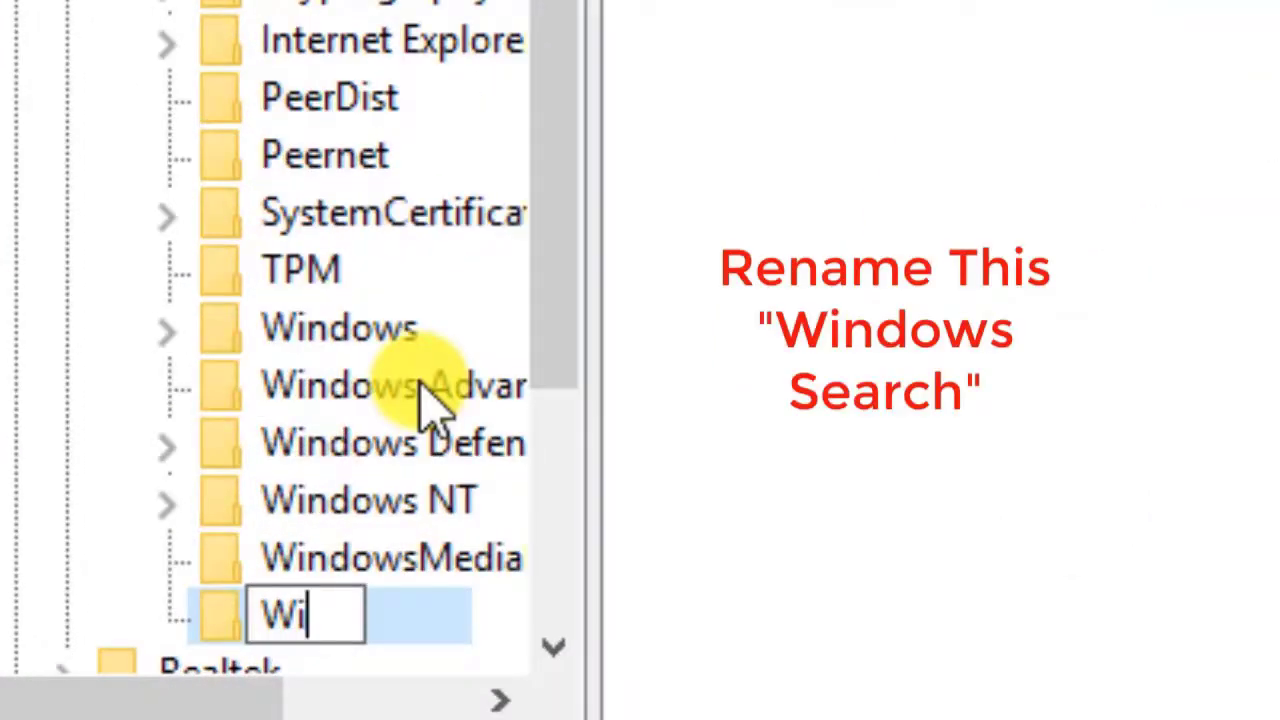
text(ndows )
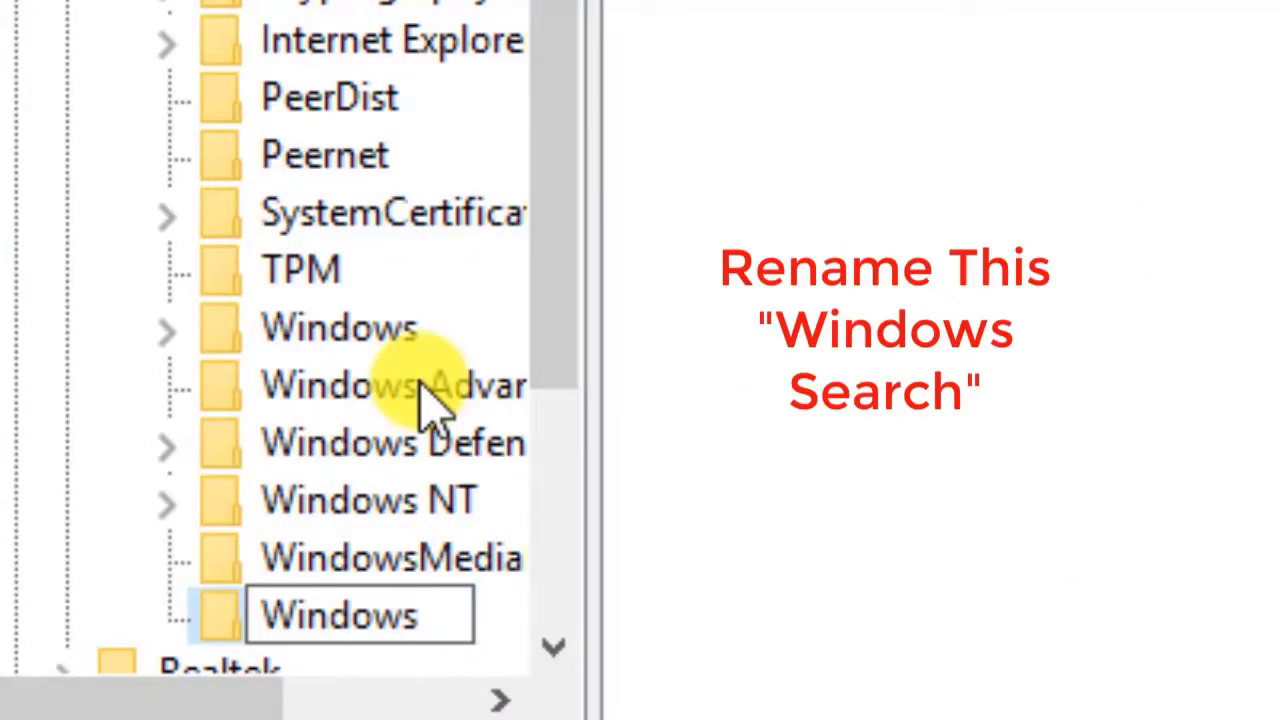
text(Search)
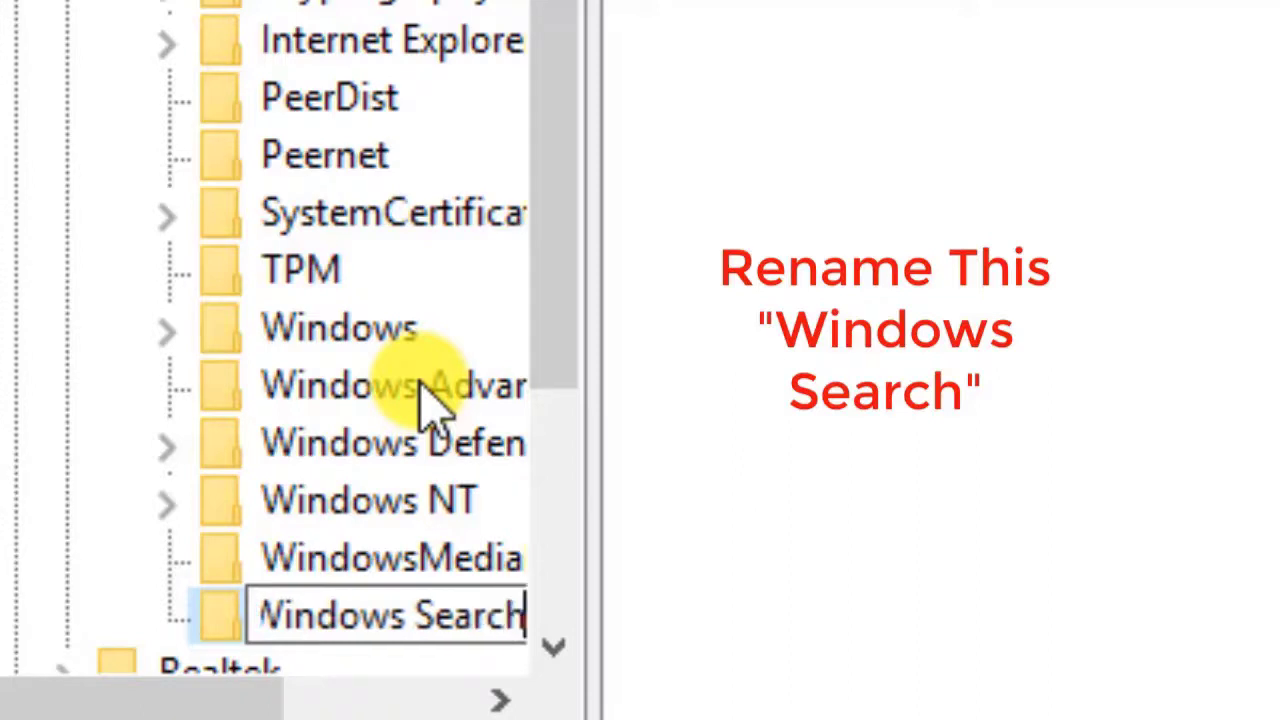
key(Return)
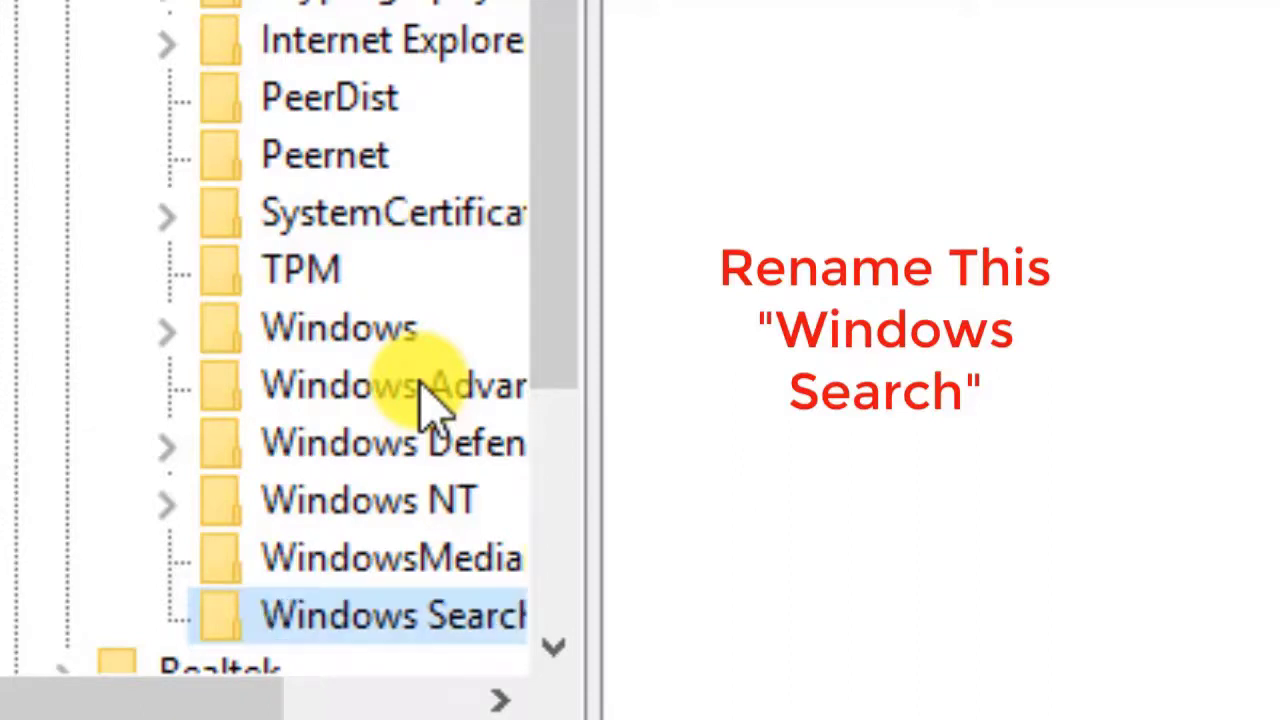
Create a DWORD (32-bit) value named AllowCortana in the Windows Search key and open it for editing
scroll(430, 400, down, 2)
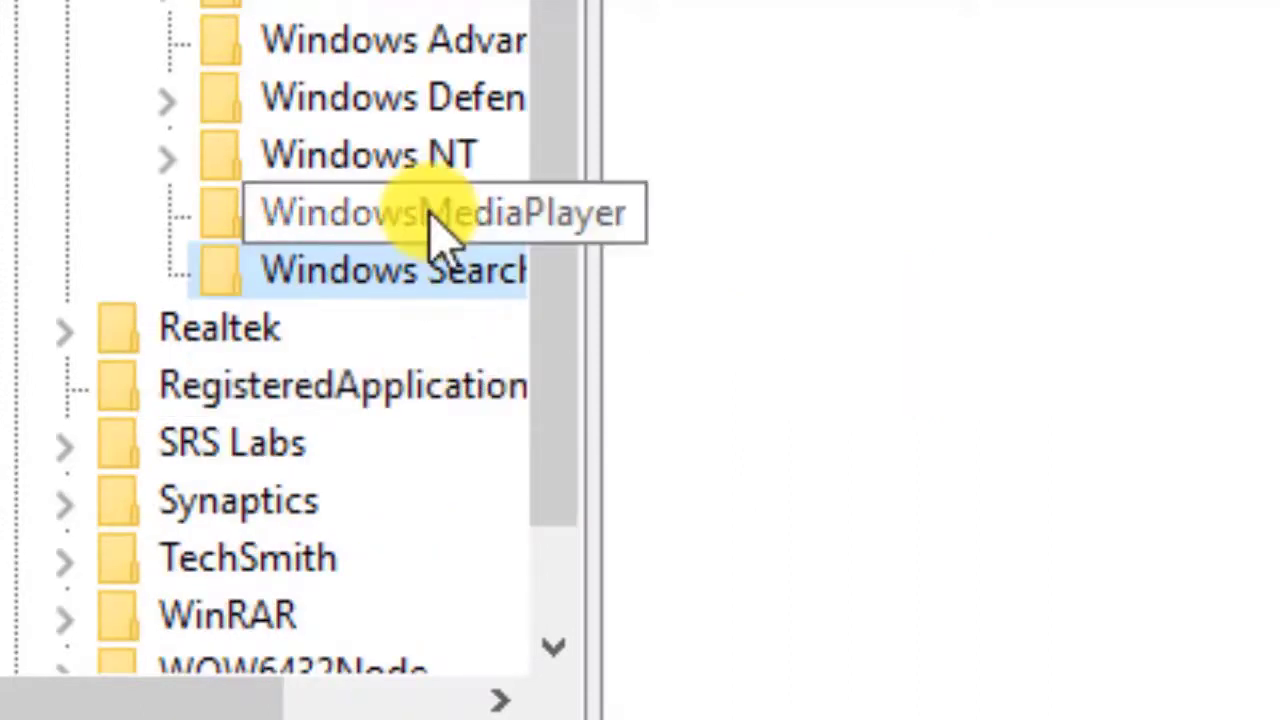
mouse_move(230, 710)
mouse_down()
mouse_move(286, 686)
mouse_move(300, 700)
mouse_up()
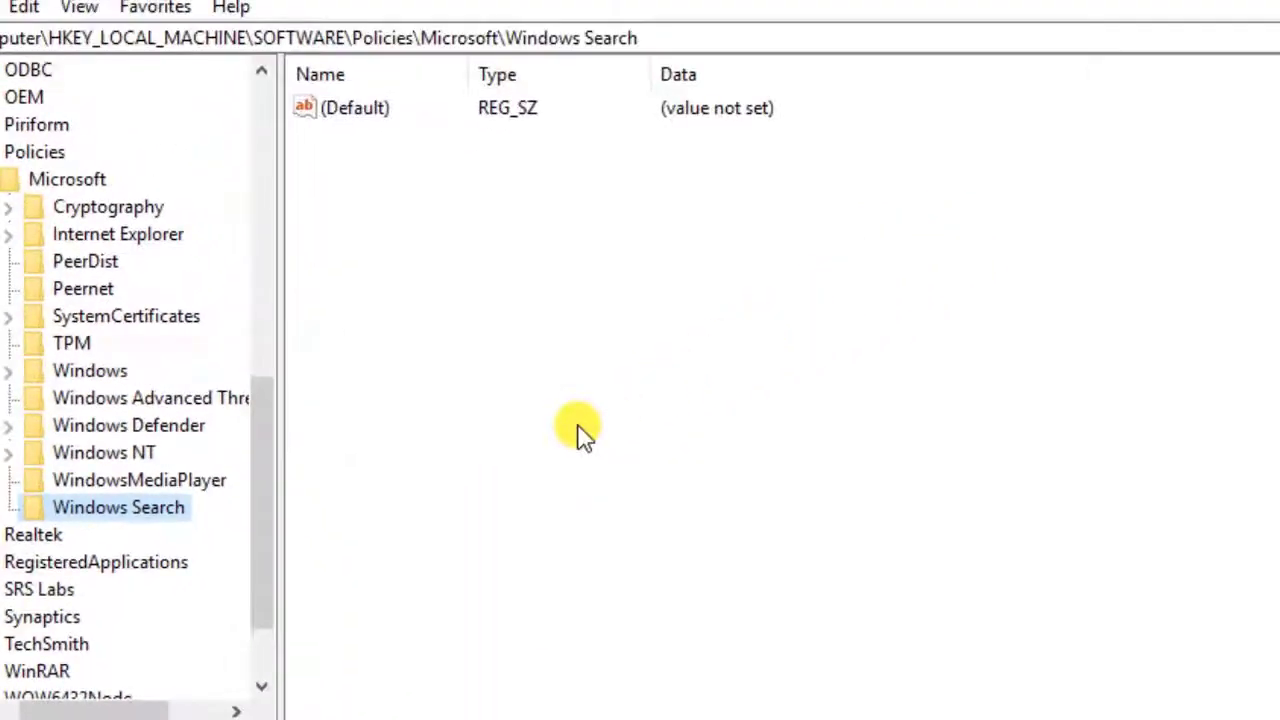
right_click(584, 432)
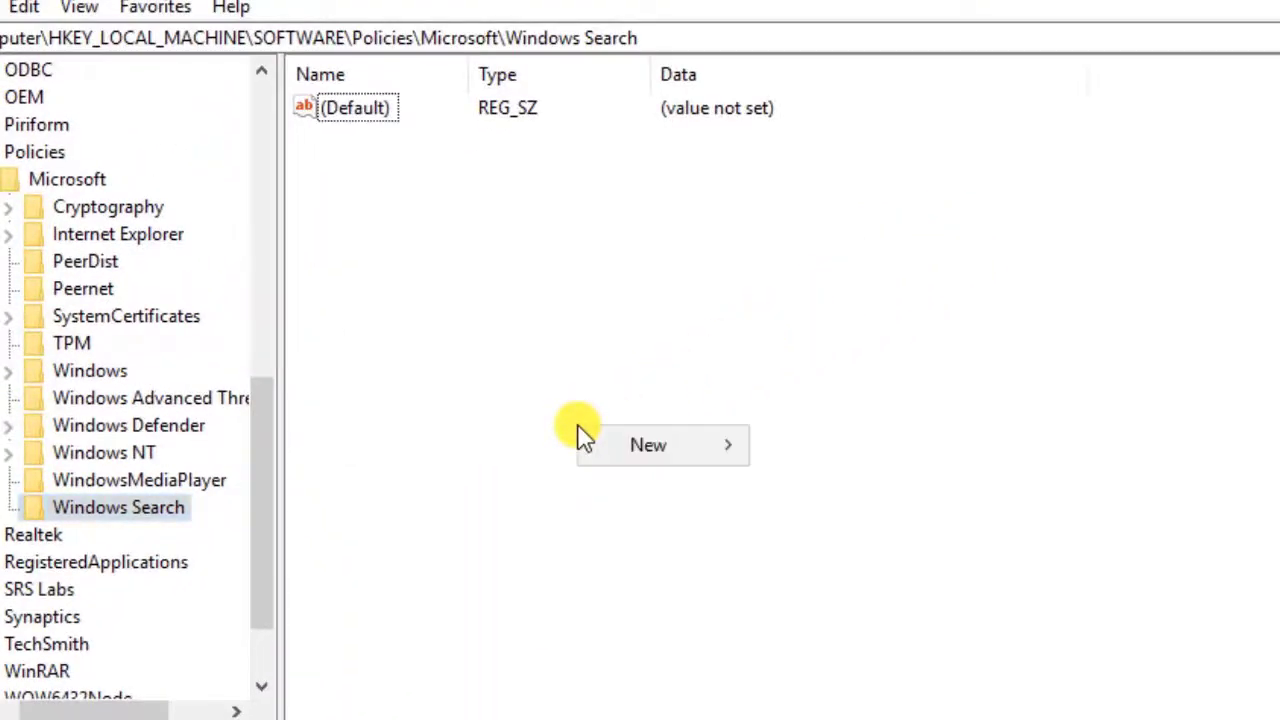
mouse_move(590, 443)
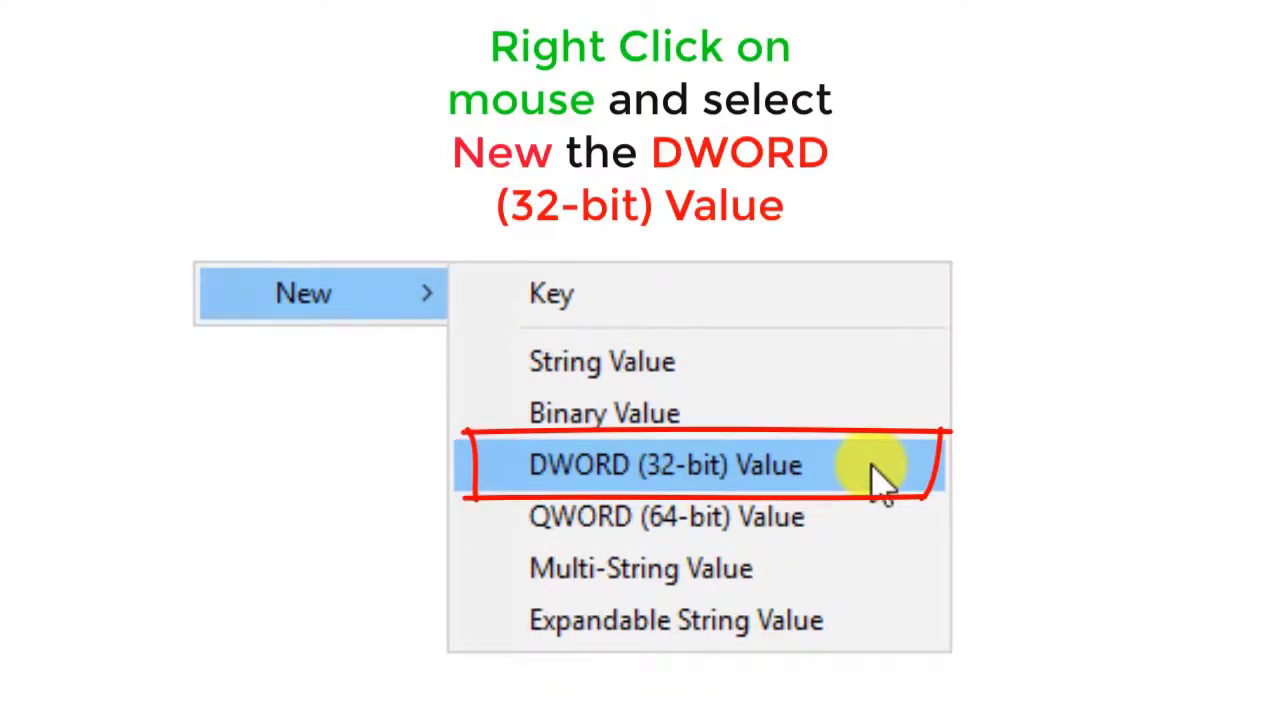
click(878, 478)
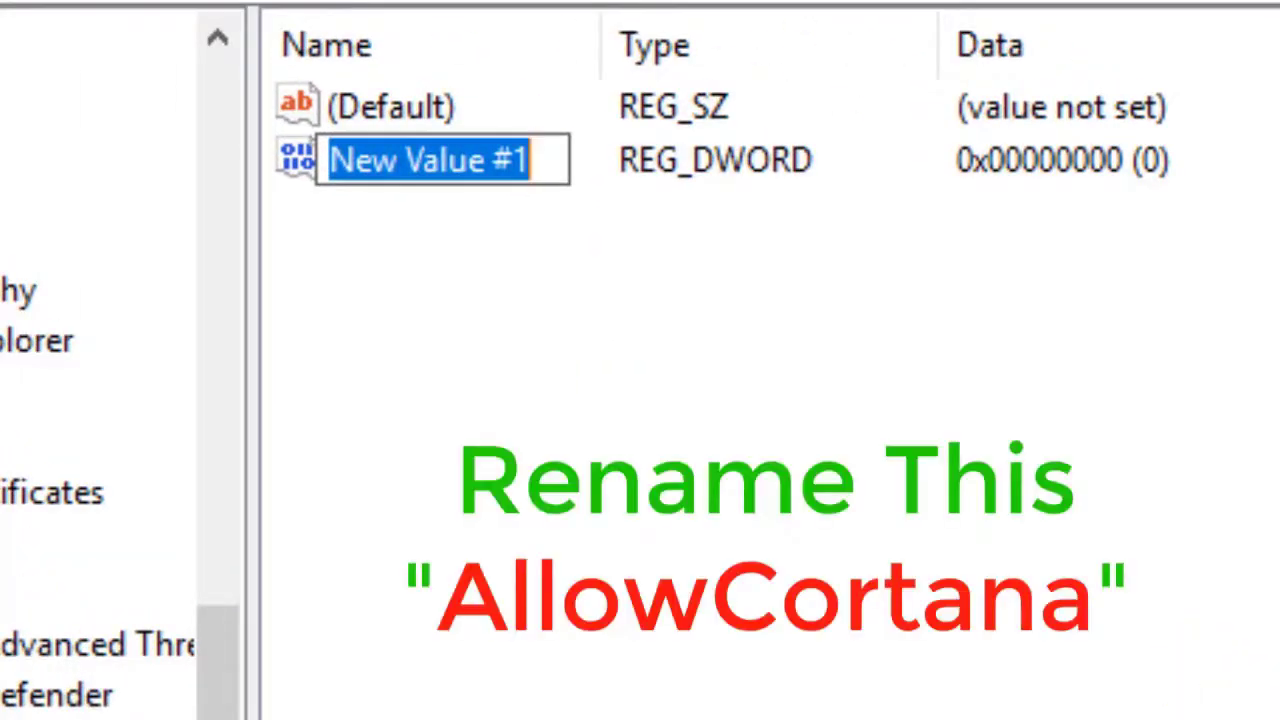
text(Allow)
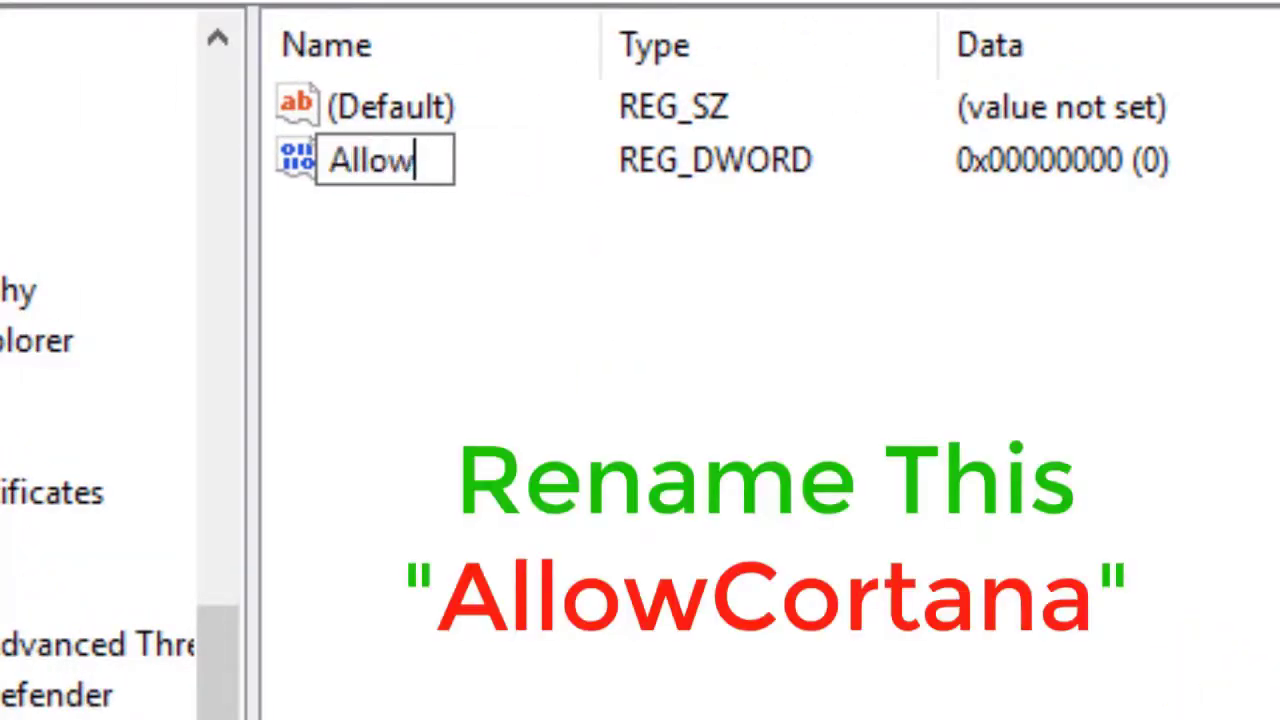
text(Cot)
key(BackSpace)
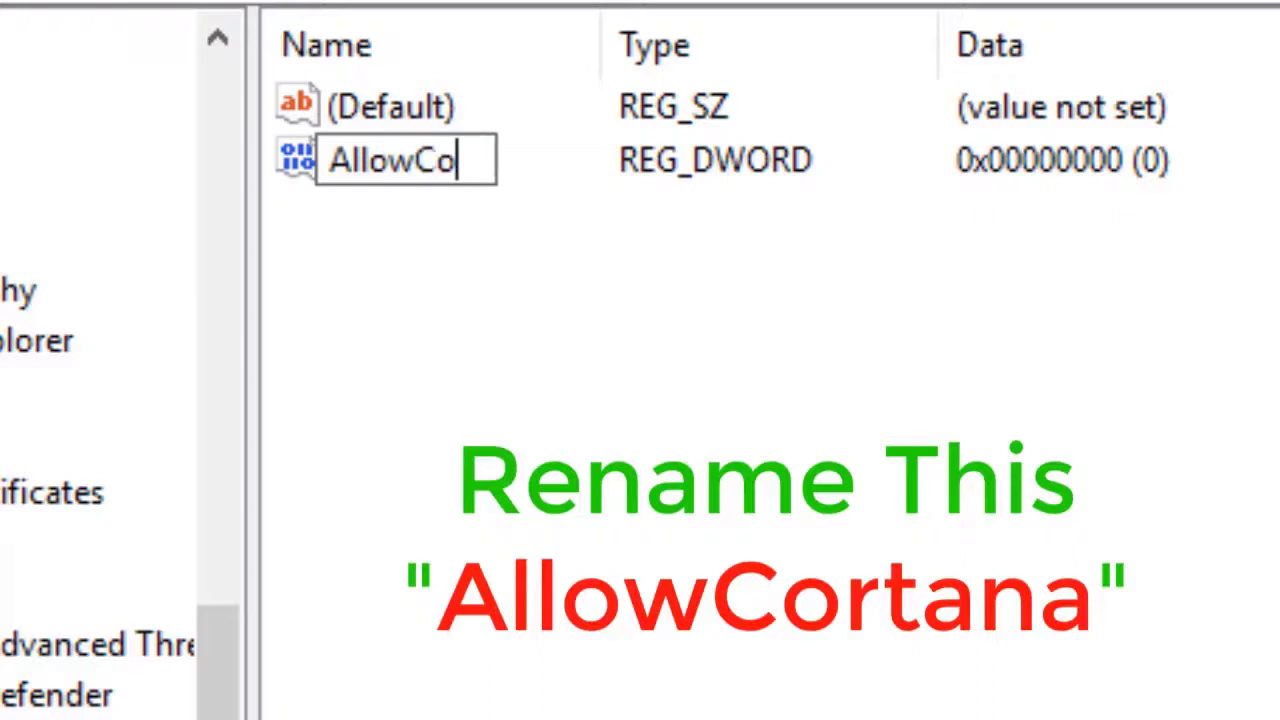
text(rtana)
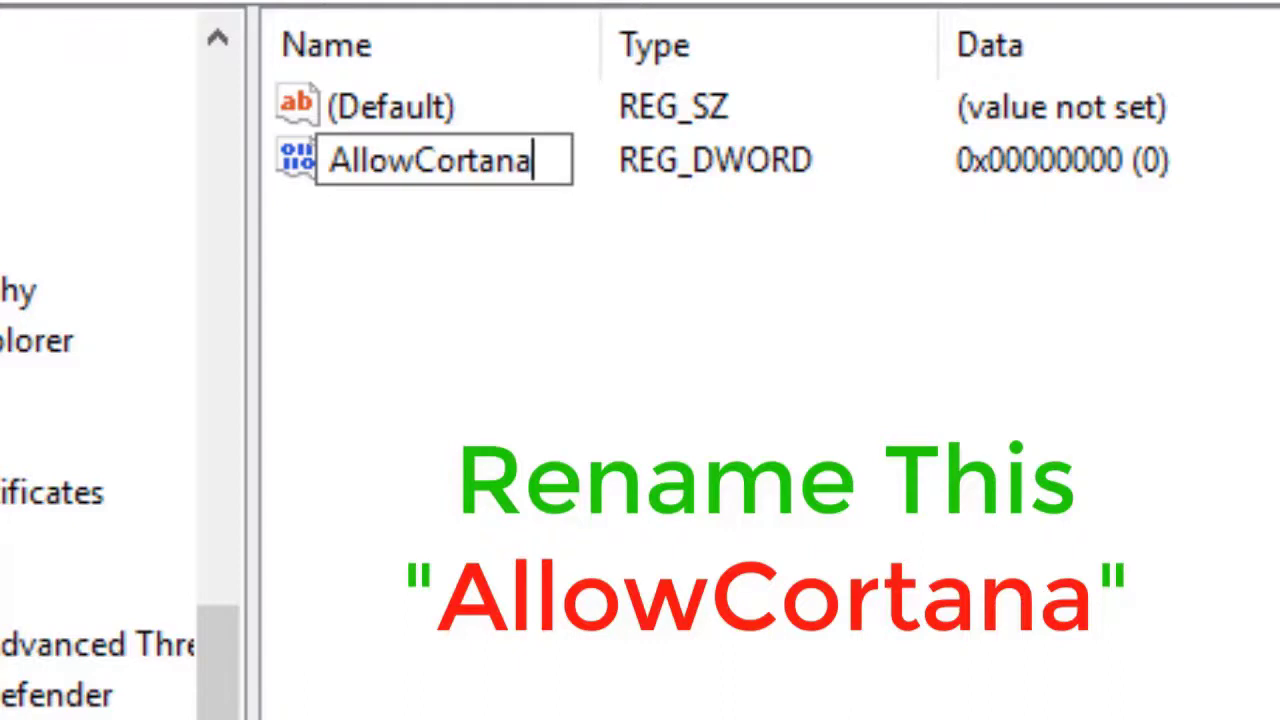
key(Return)
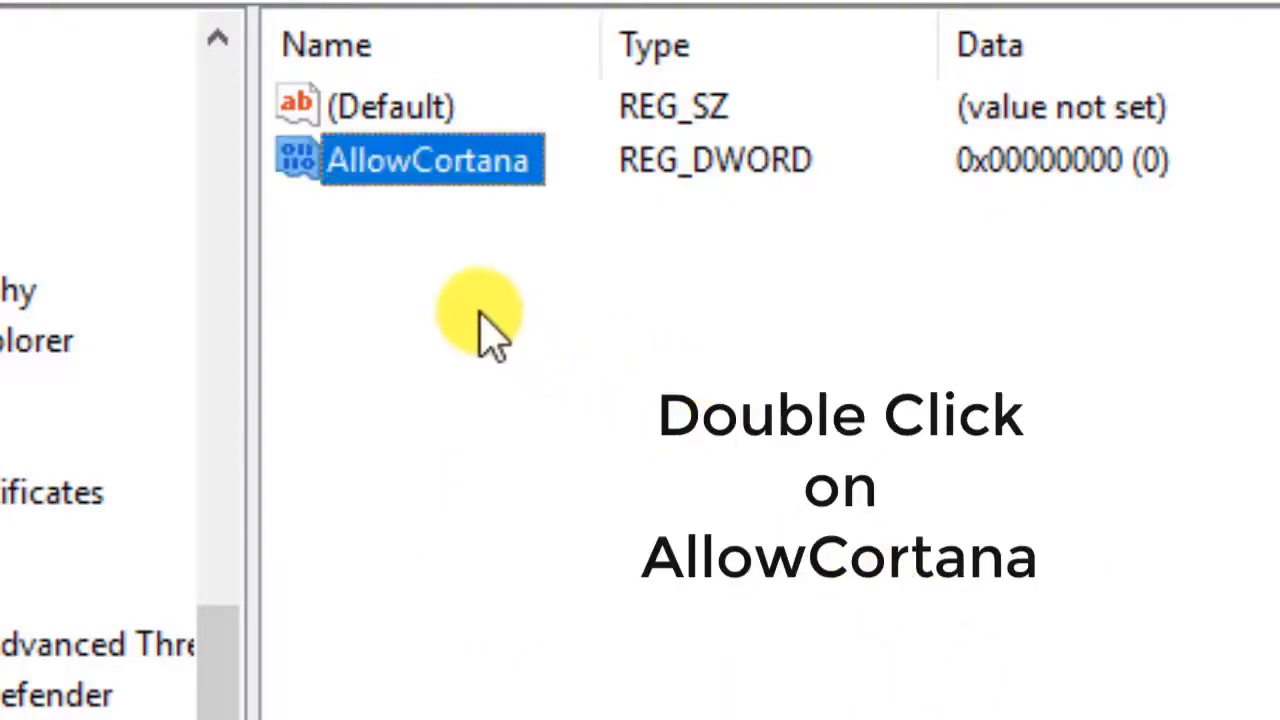
double_click(508, 190)
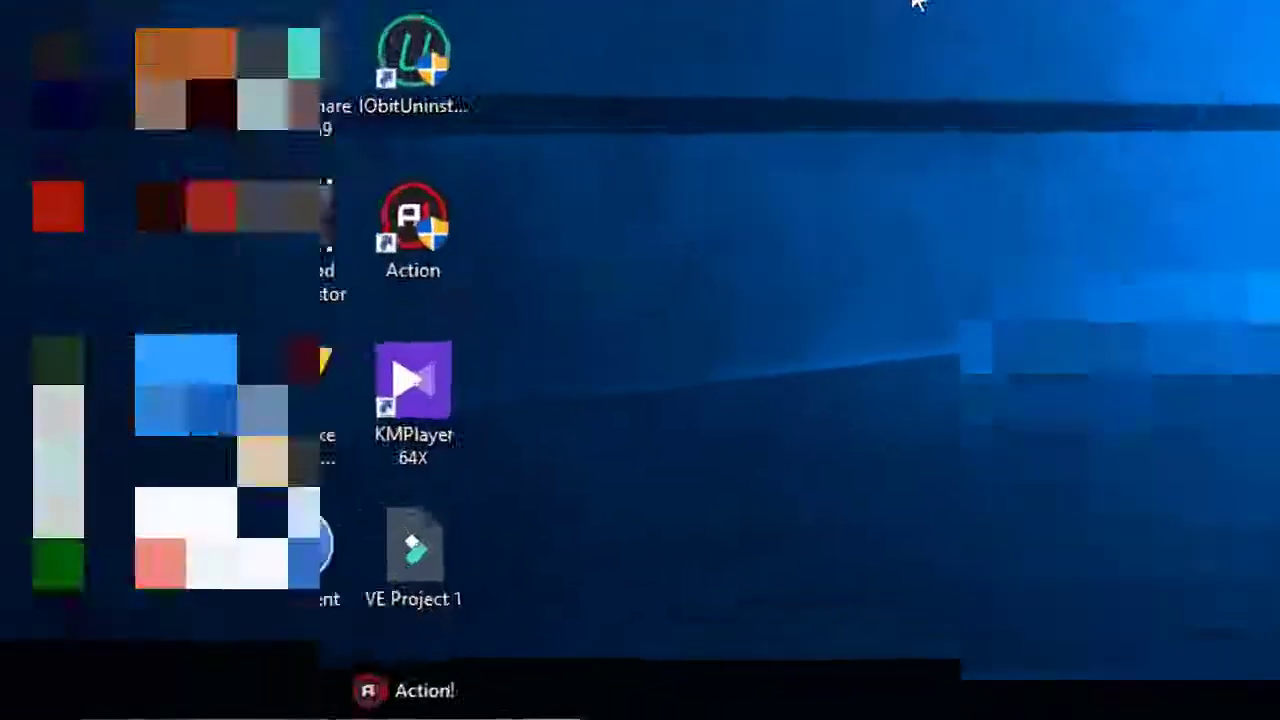
Open the Local Group Policy Editor by running gpedit.msc
key(super+r)
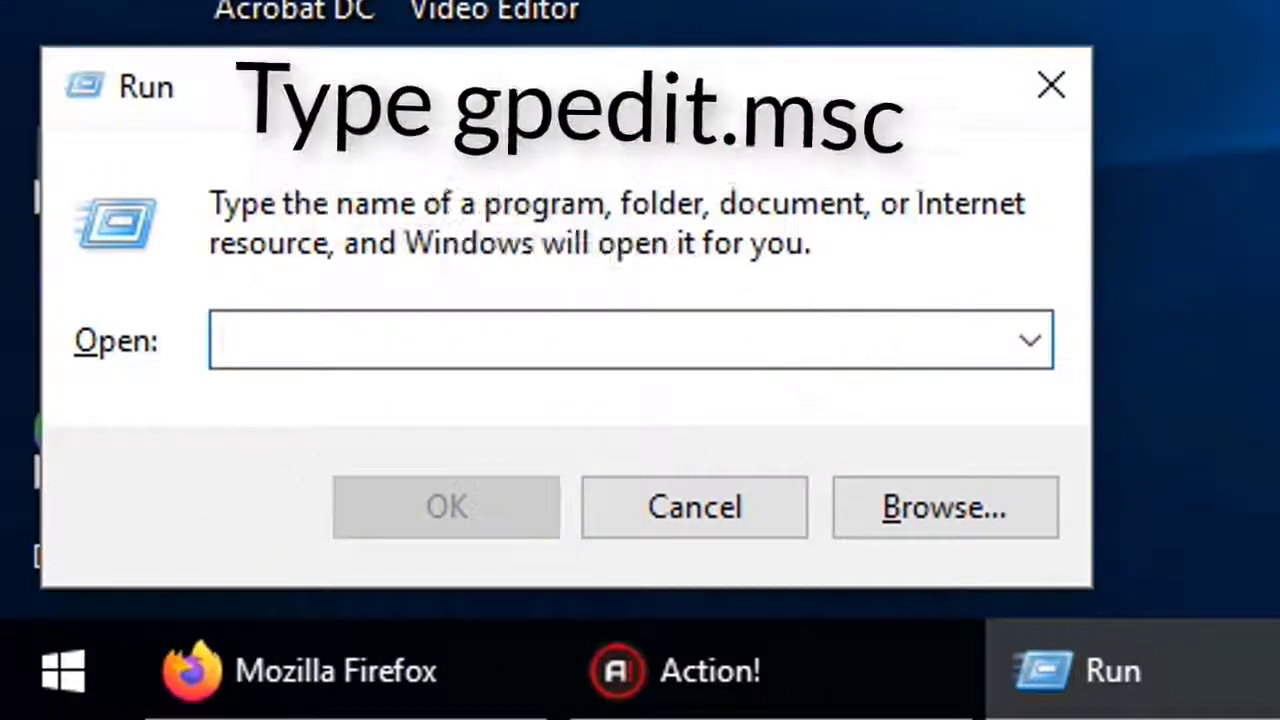
text(gpedi)
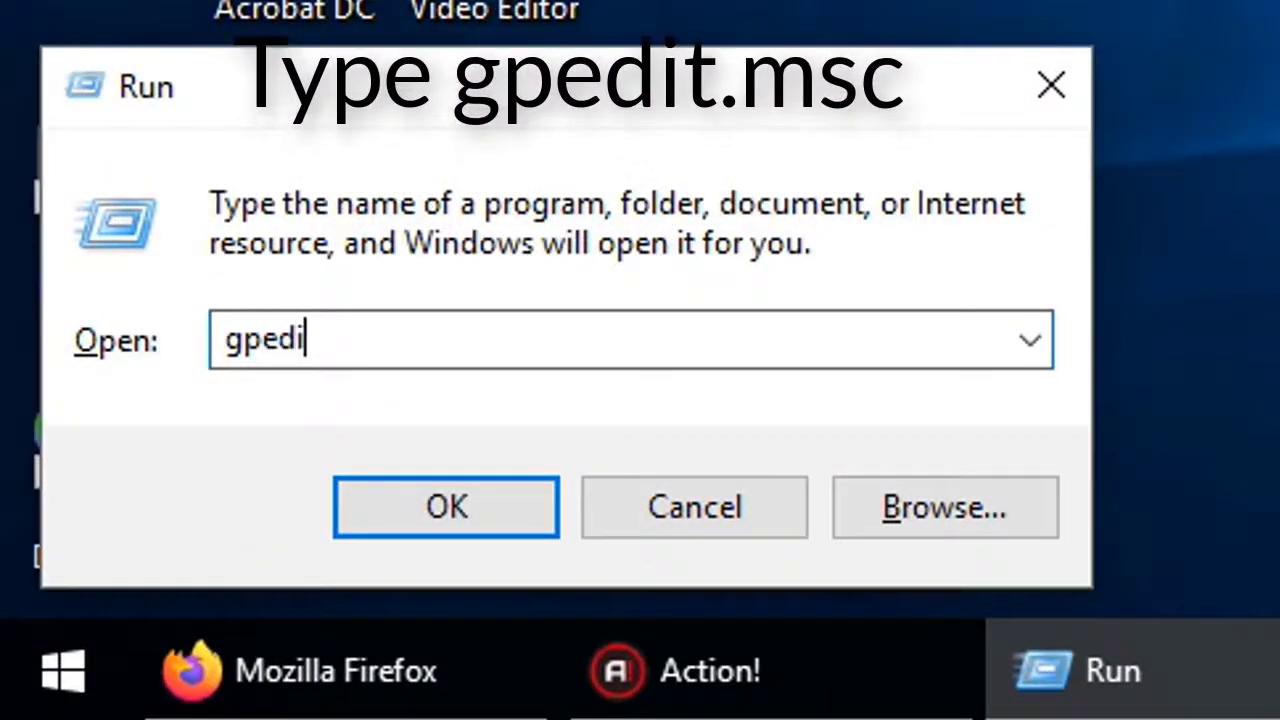
text(t.msc)
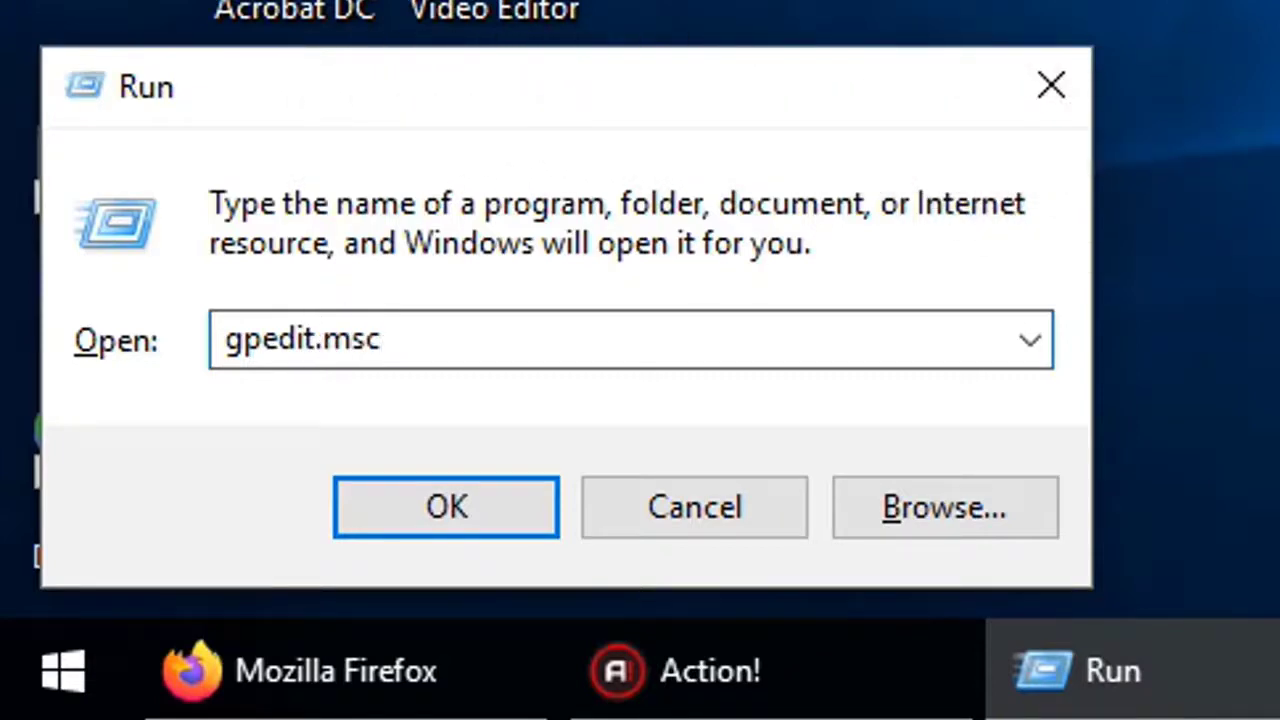
click(514, 522)
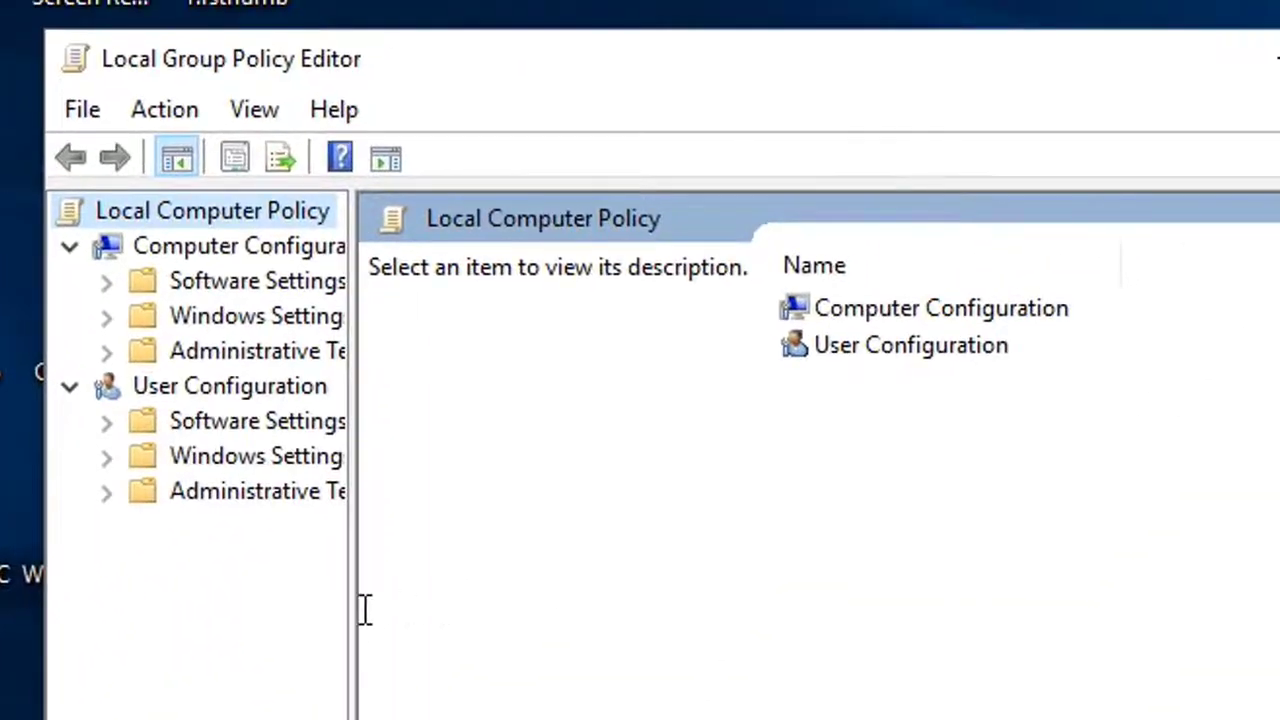
Widen the policy tree pane and expand Administrative Templates under Computer Configuration
drag(351, 610, 560, 609)
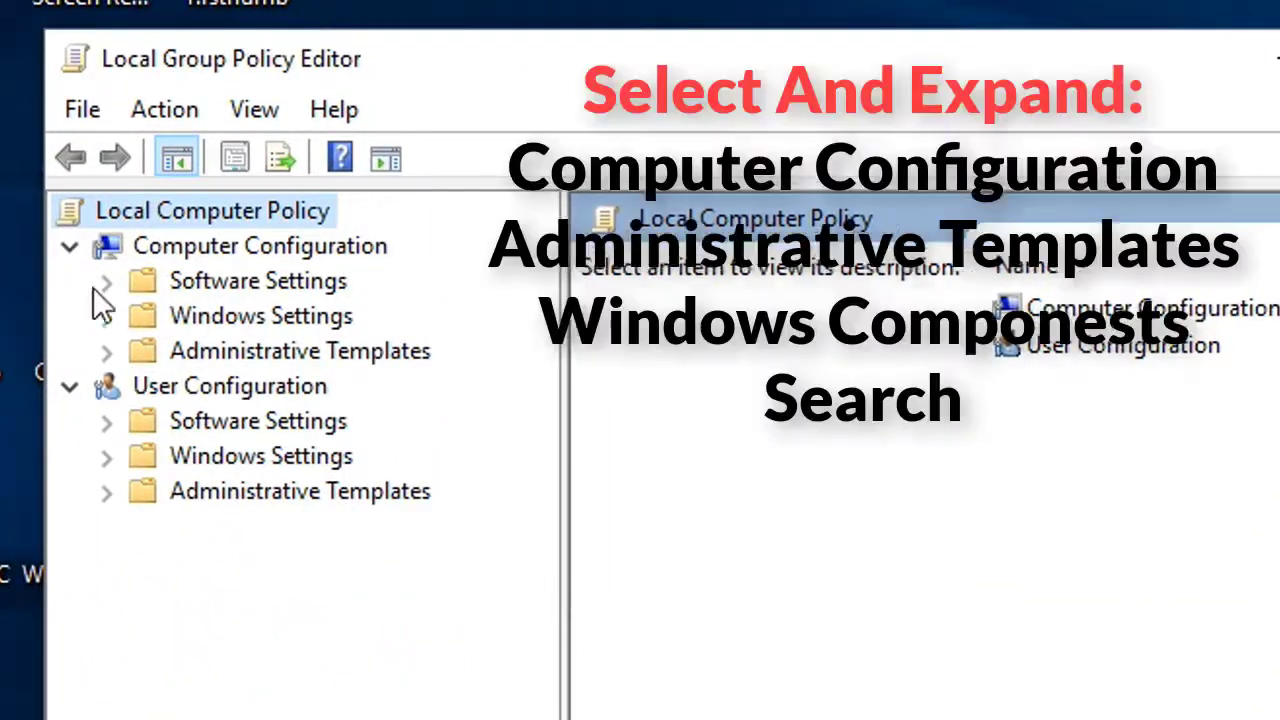
click(266, 282)
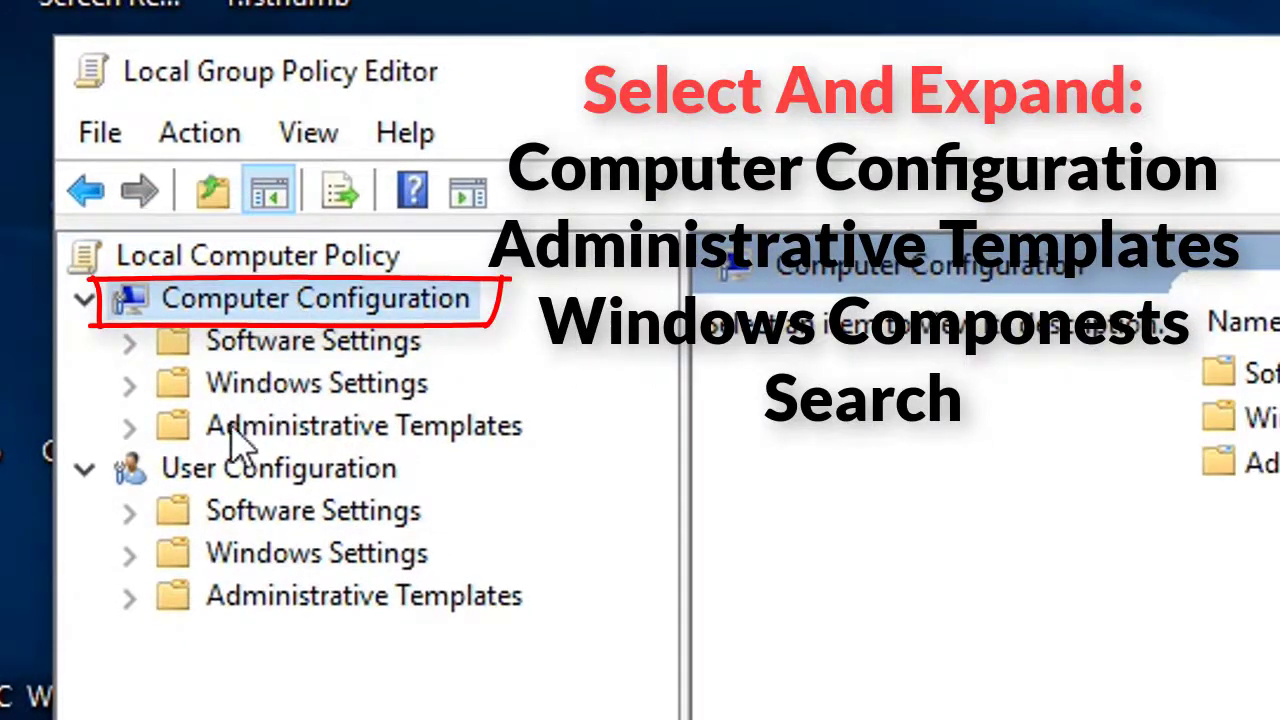
click(200, 432)
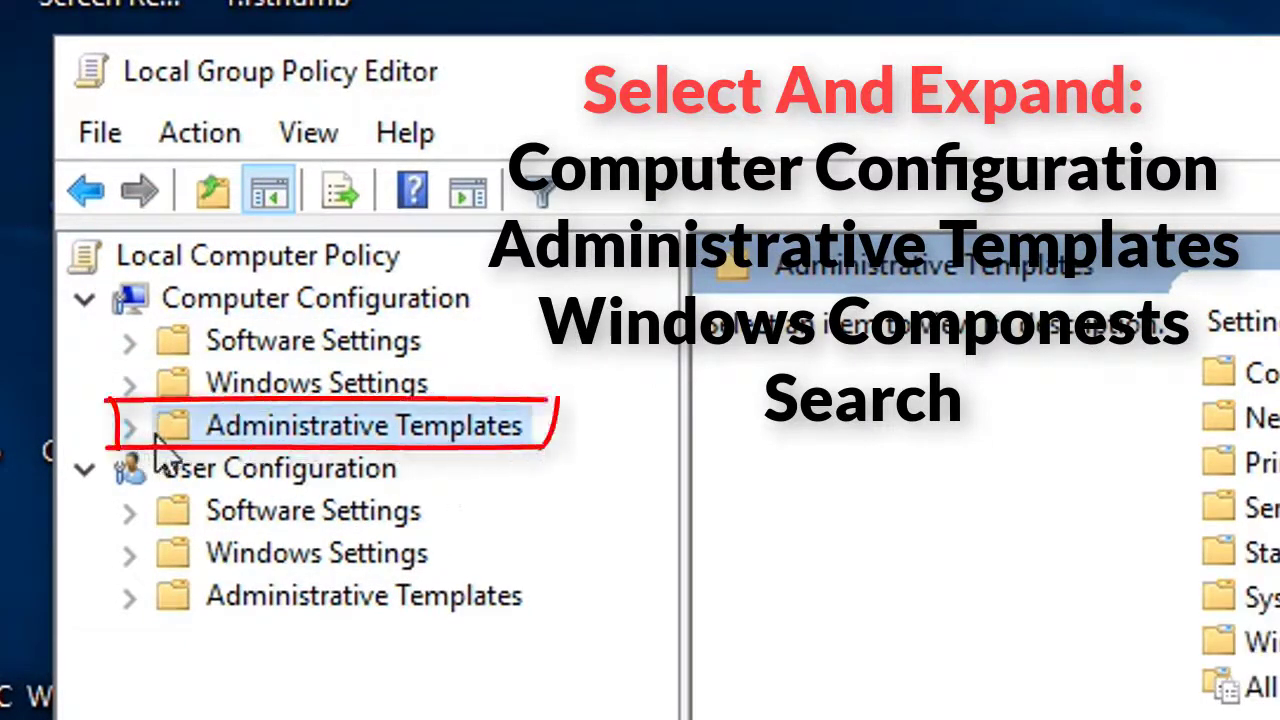
click(129, 427)
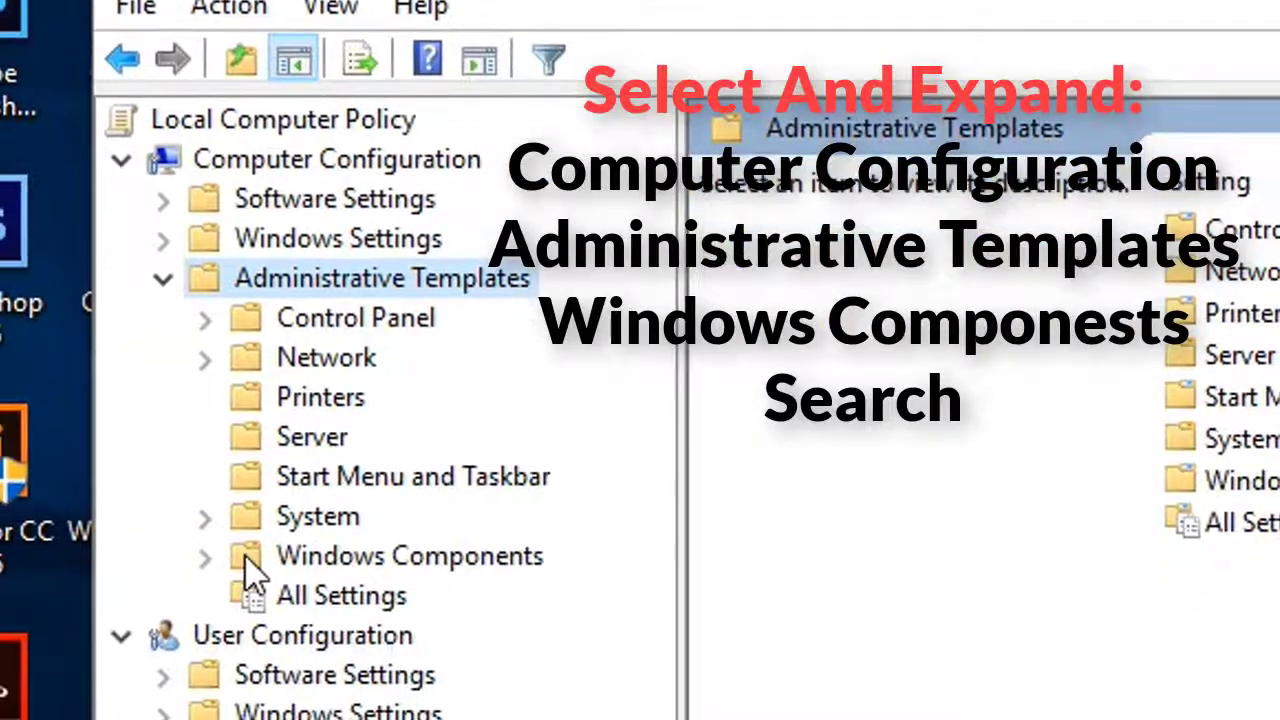
Expand Windows Components under Administrative Templates and select its Search folder
click(300, 562)
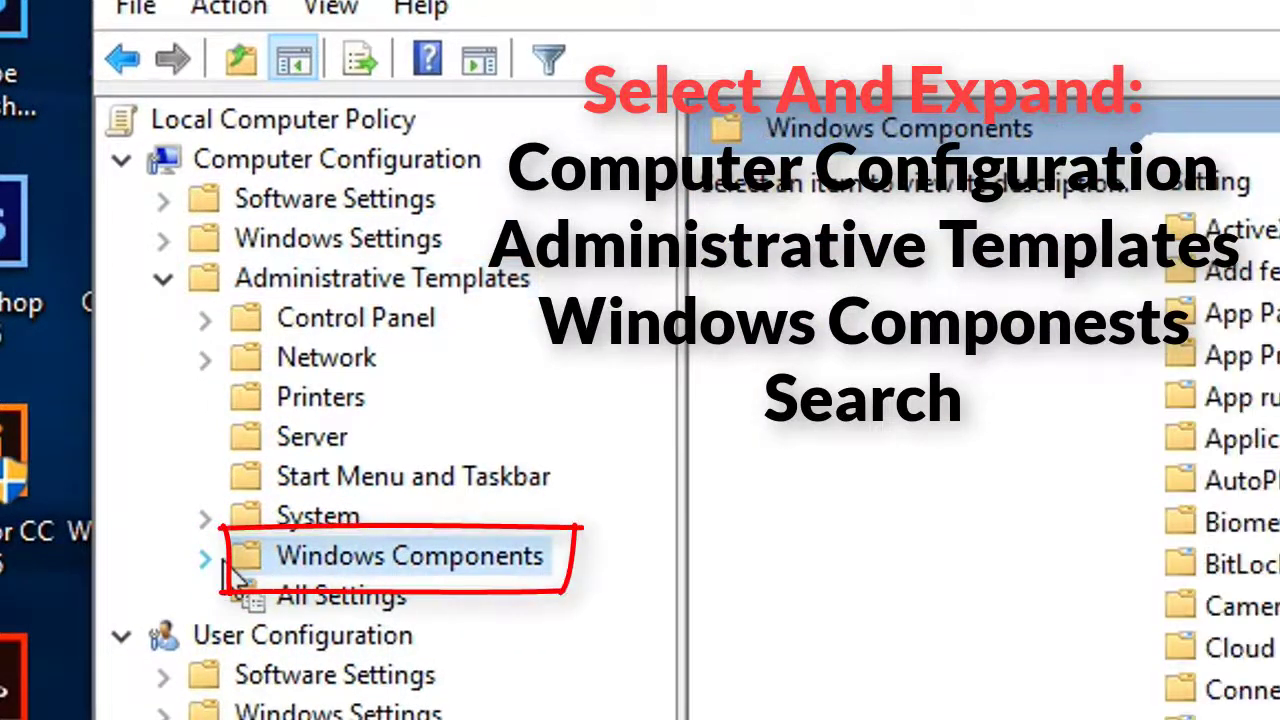
click(202, 562)
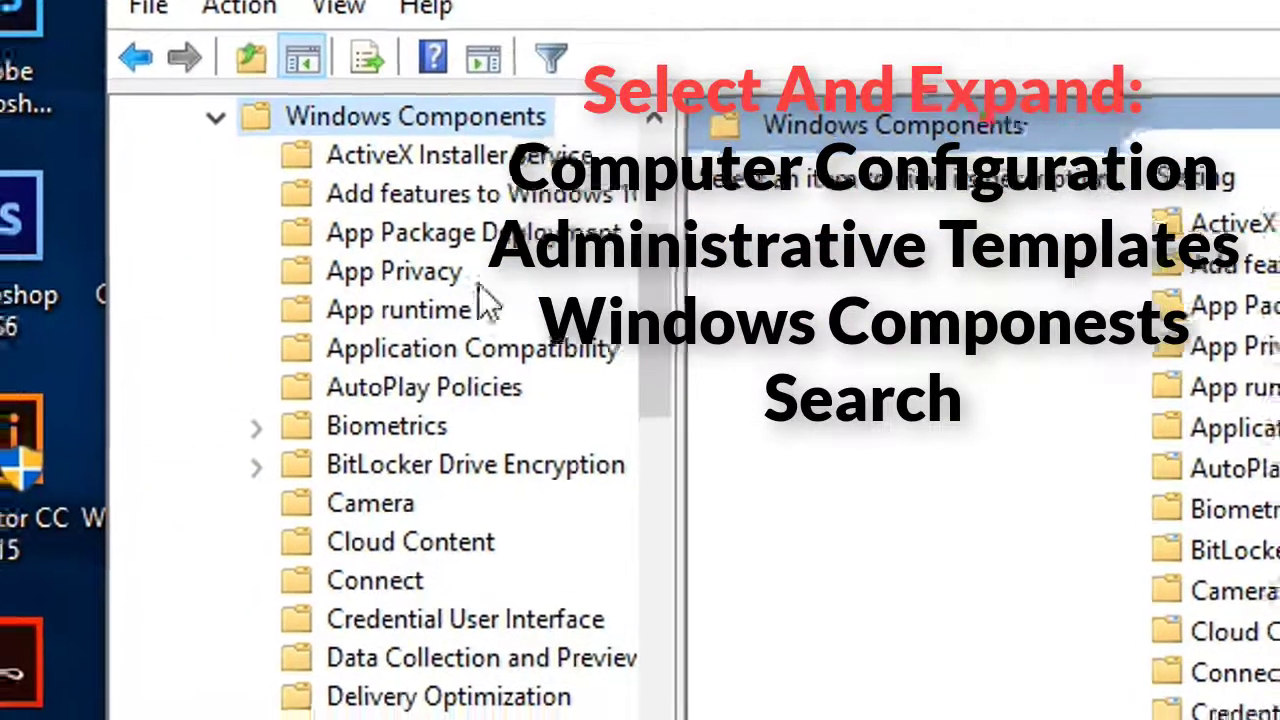
scroll(470, 560, down, 4)
scroll(482, 572, down, 7)
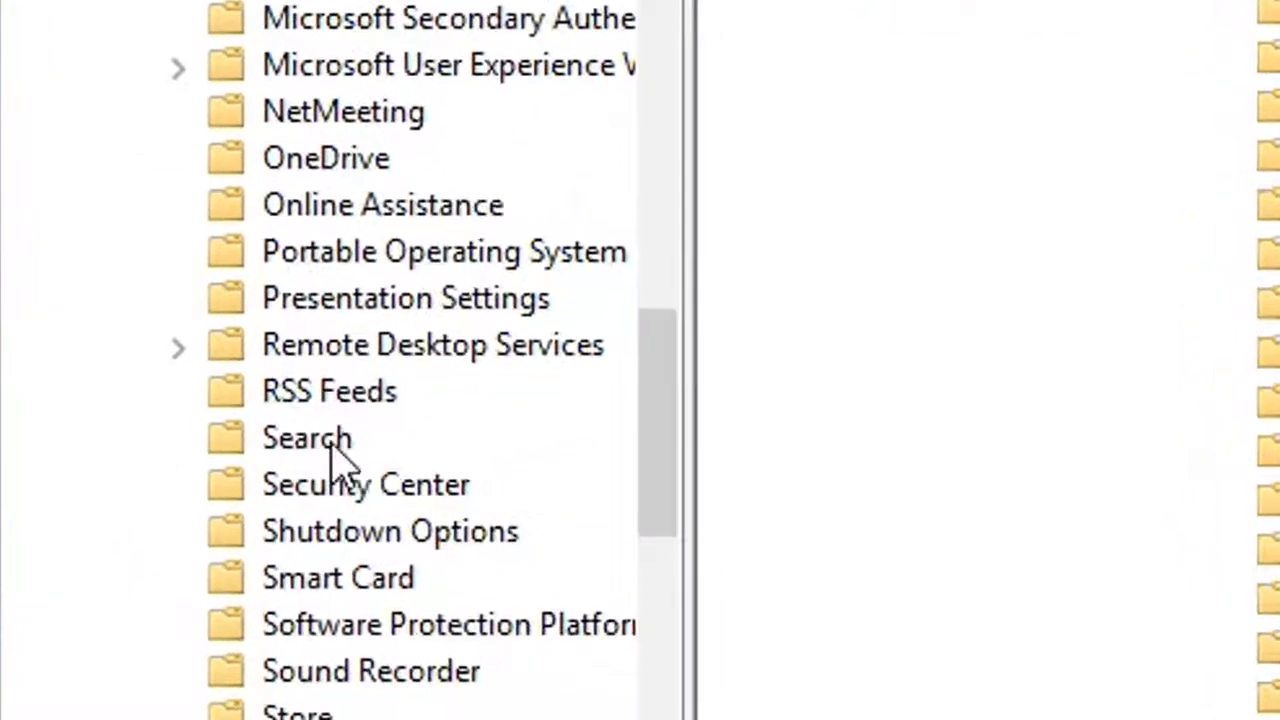
click(422, 525)
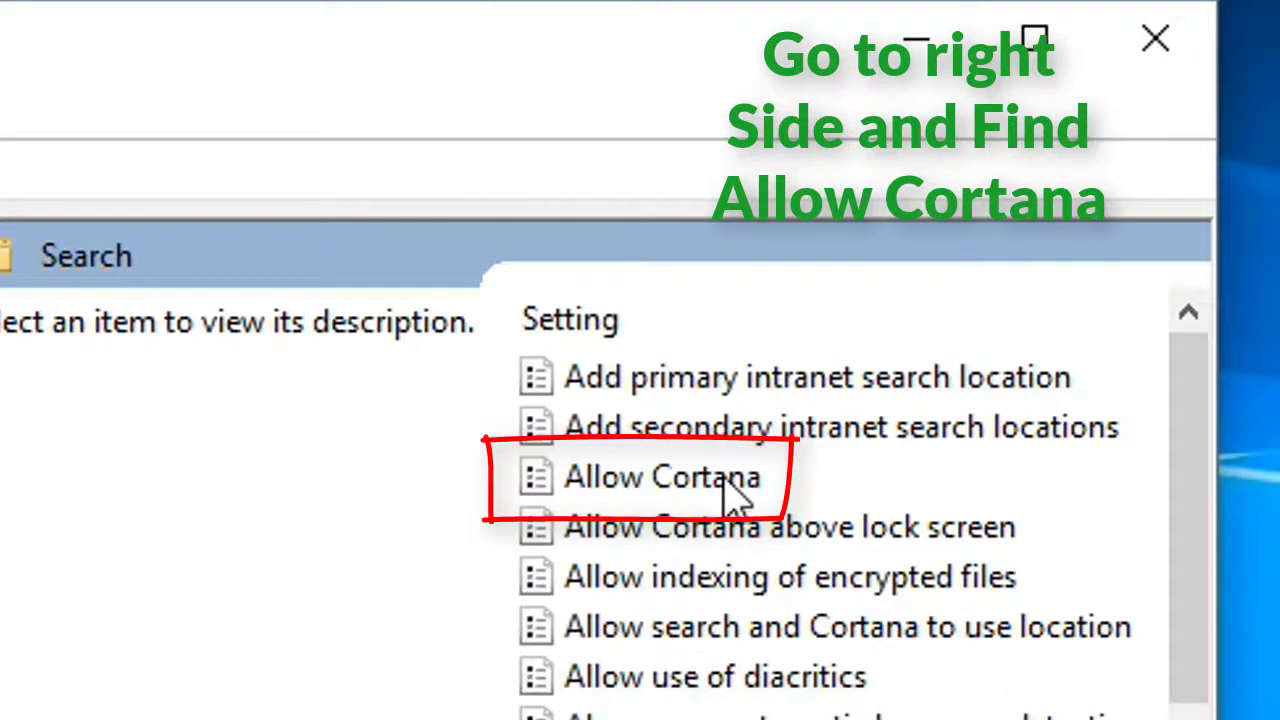
Set the Allow Cortana policy to Disabled, then apply the setting and close its dialog
click(735, 490)
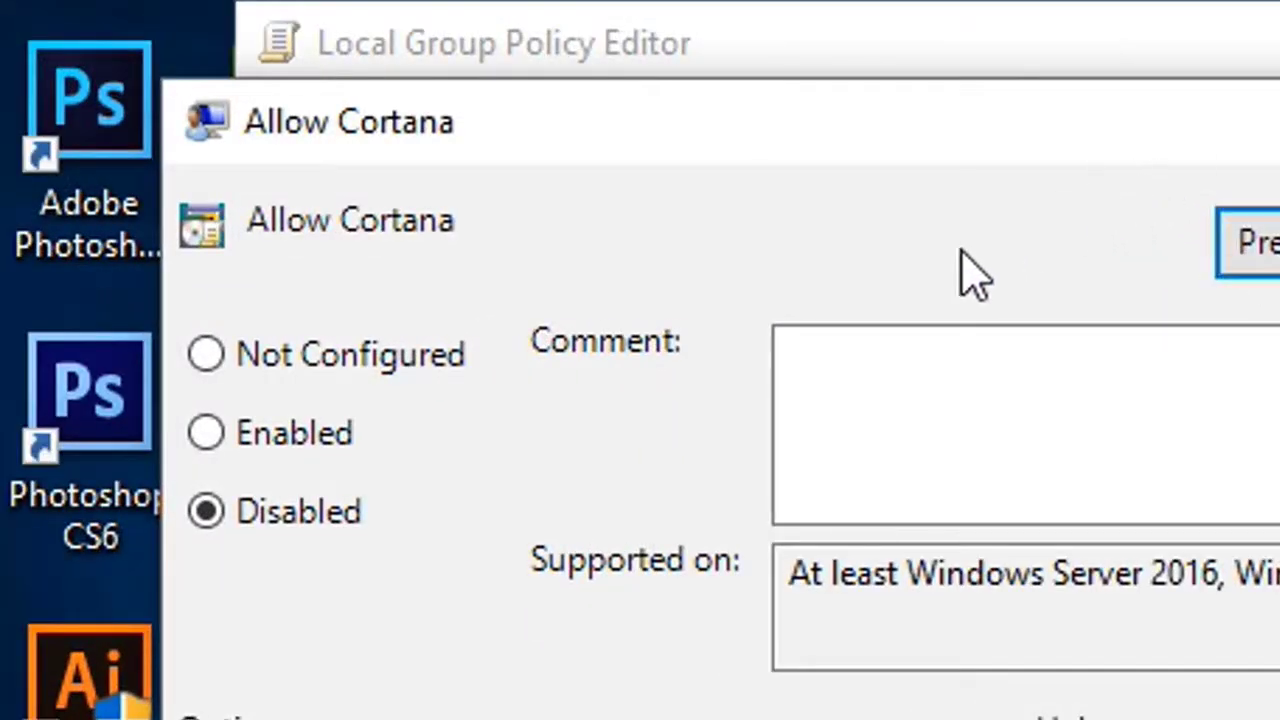
click(272, 448)
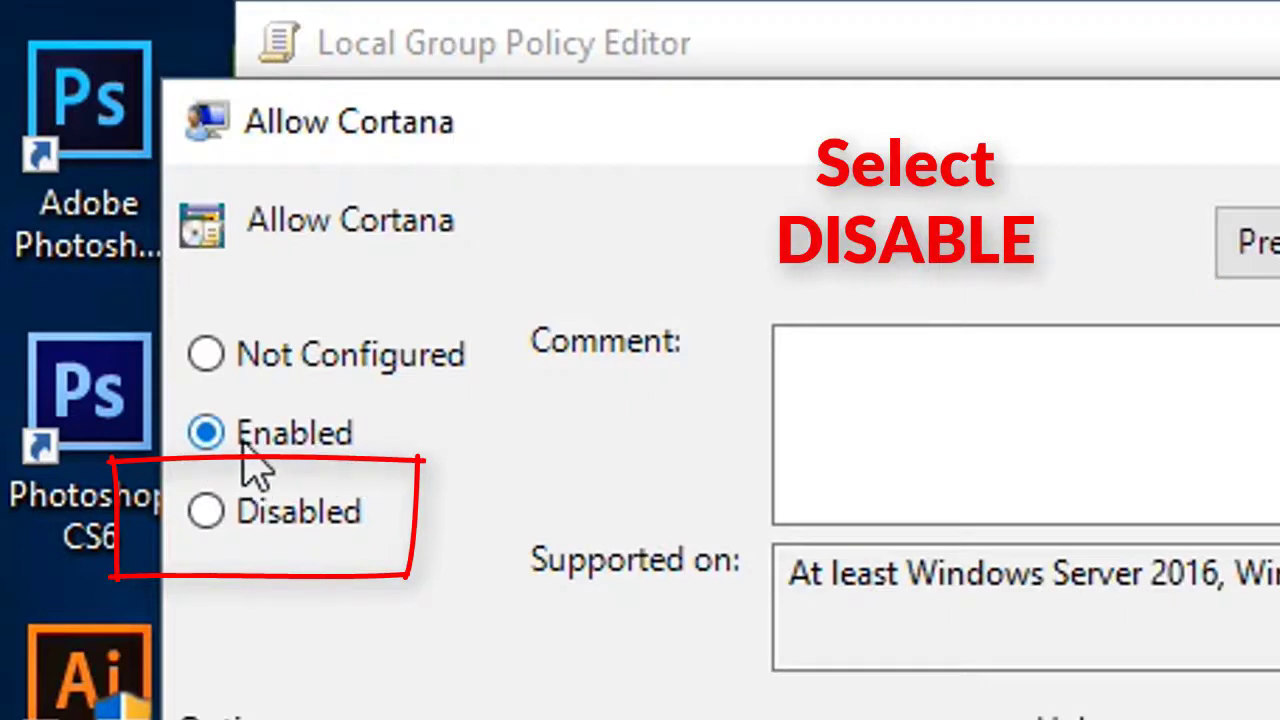
click(255, 540)
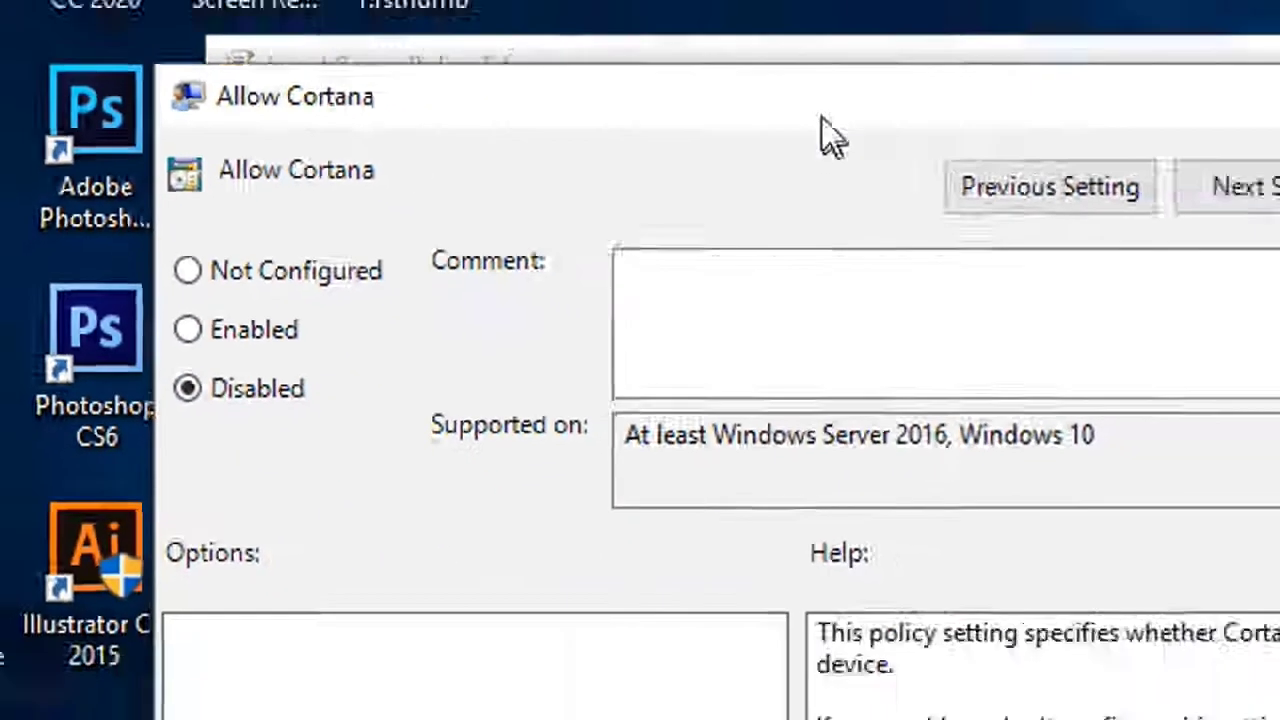
click(737, 631)
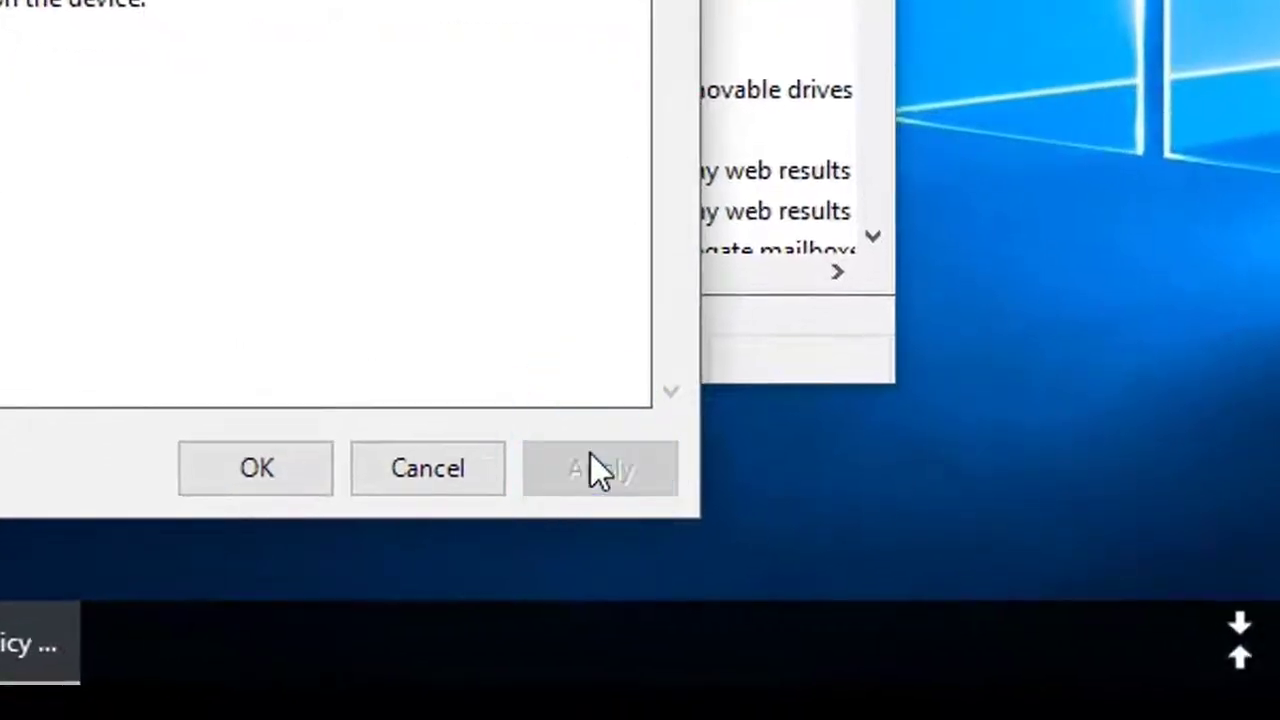
click(256, 468)
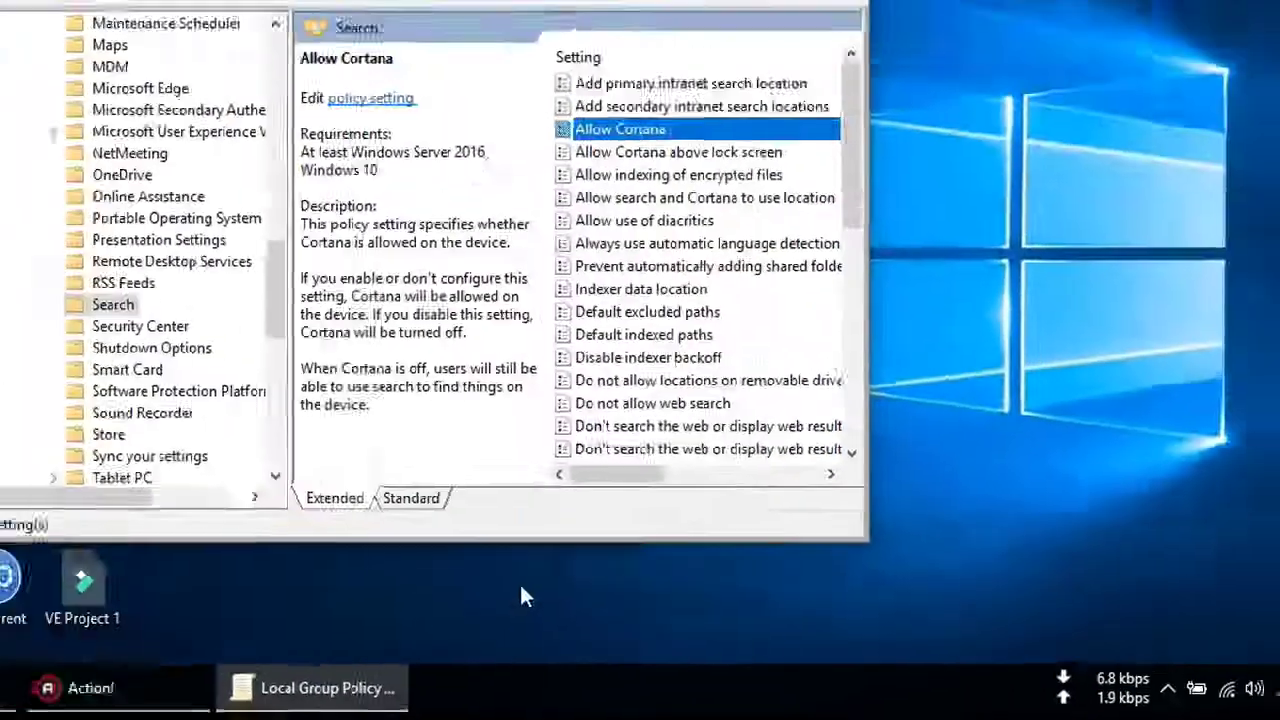